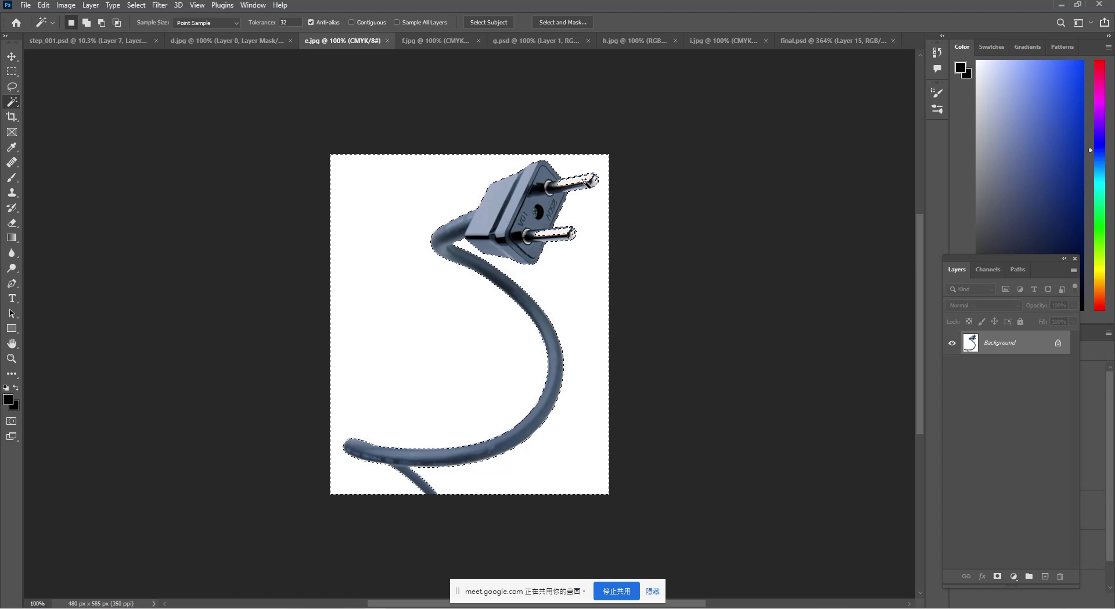
- Select only the plug by inverting a Magic Wand selection of the white background
key(alt)
alt+click(586, 180)
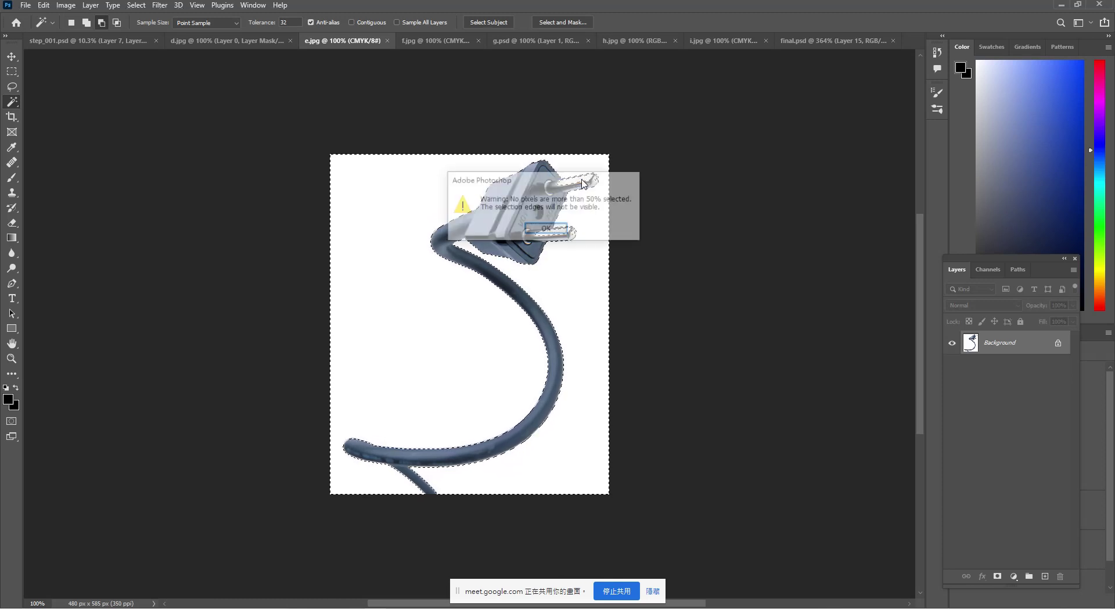
click(552, 233)
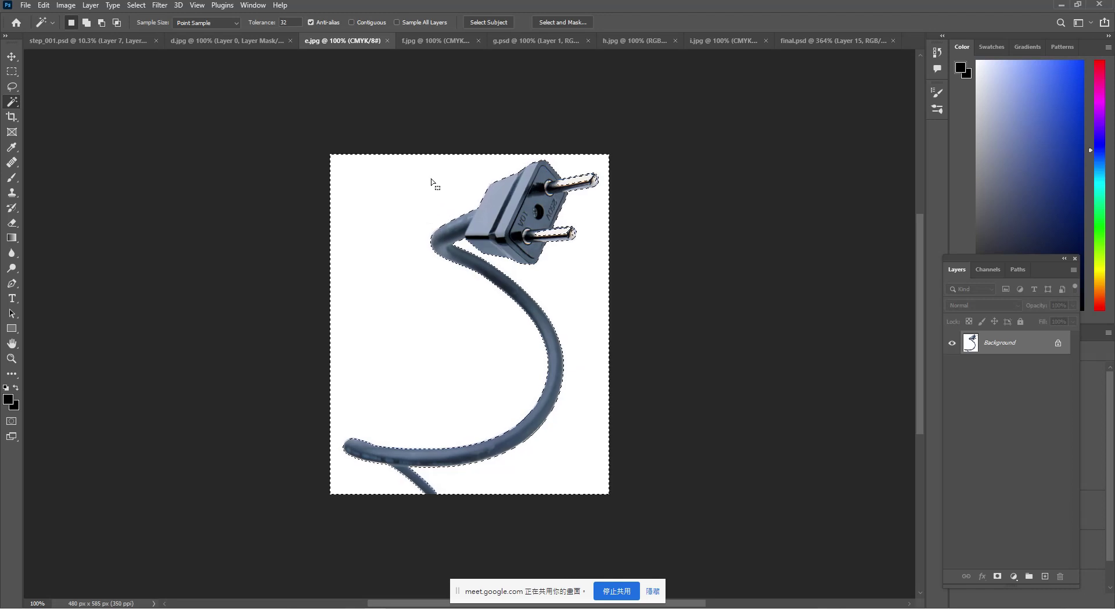
key(ctrl+d)
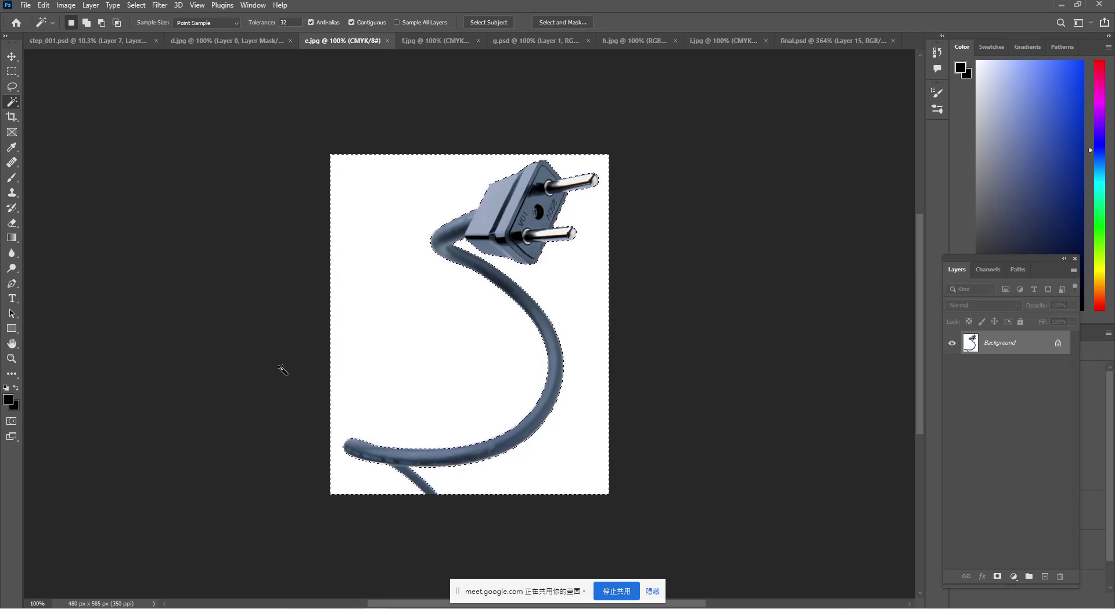
click(136, 5)
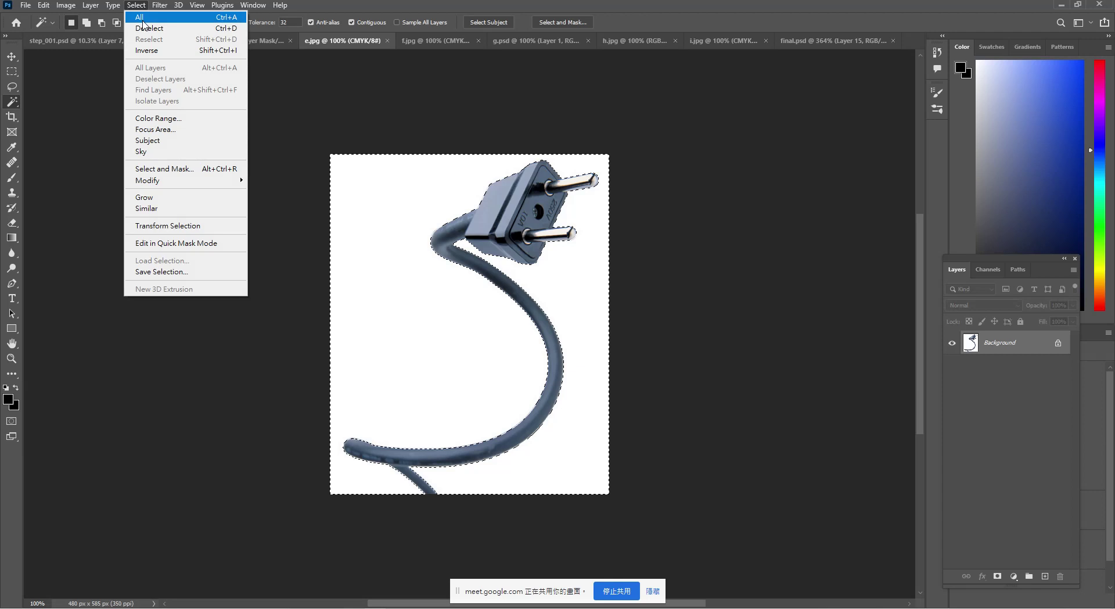
click(147, 51)
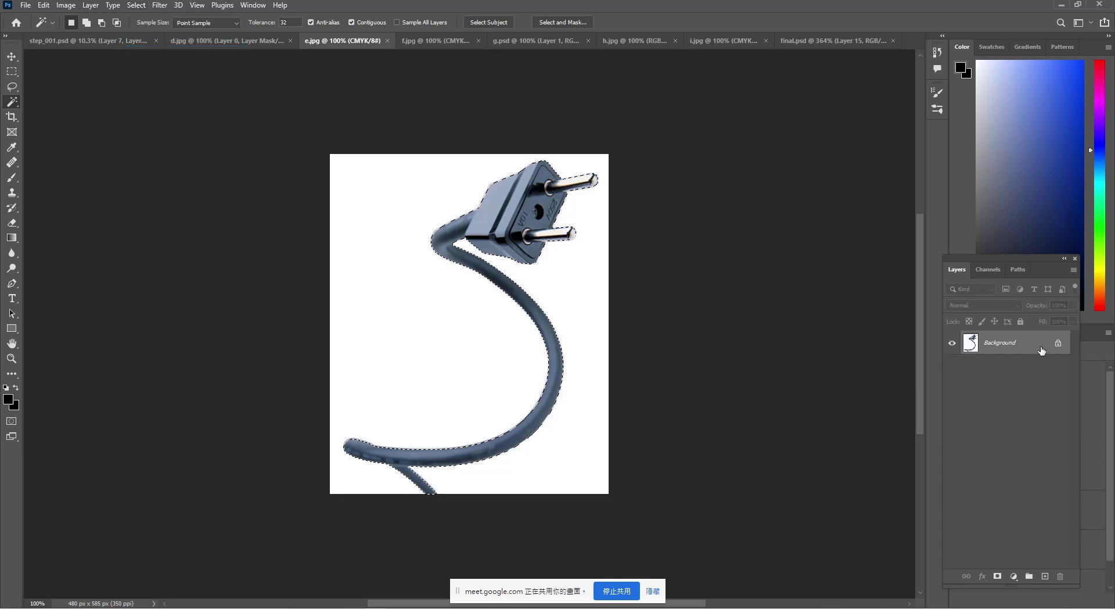
- Convert the Background to Layer 0 and mask out everything except the plug
double_click(1013, 344)
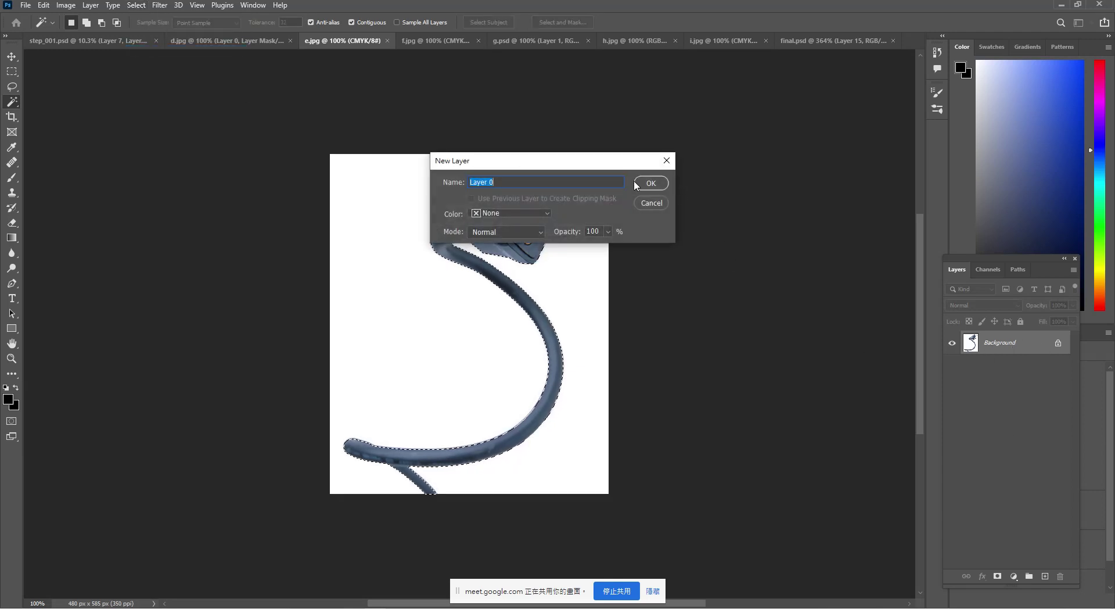
click(651, 183)
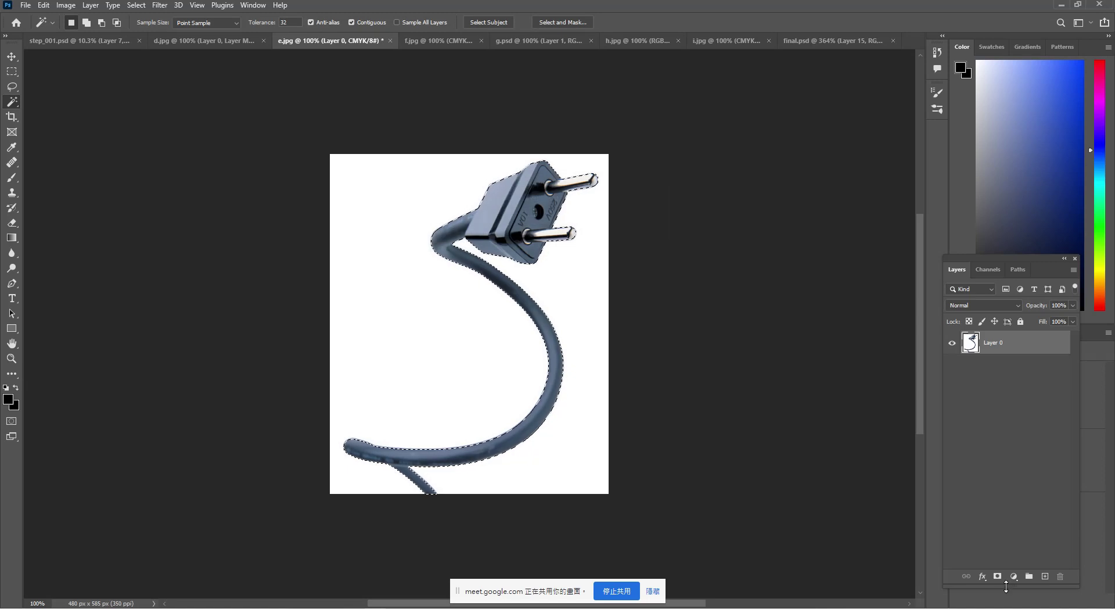
click(998, 575)
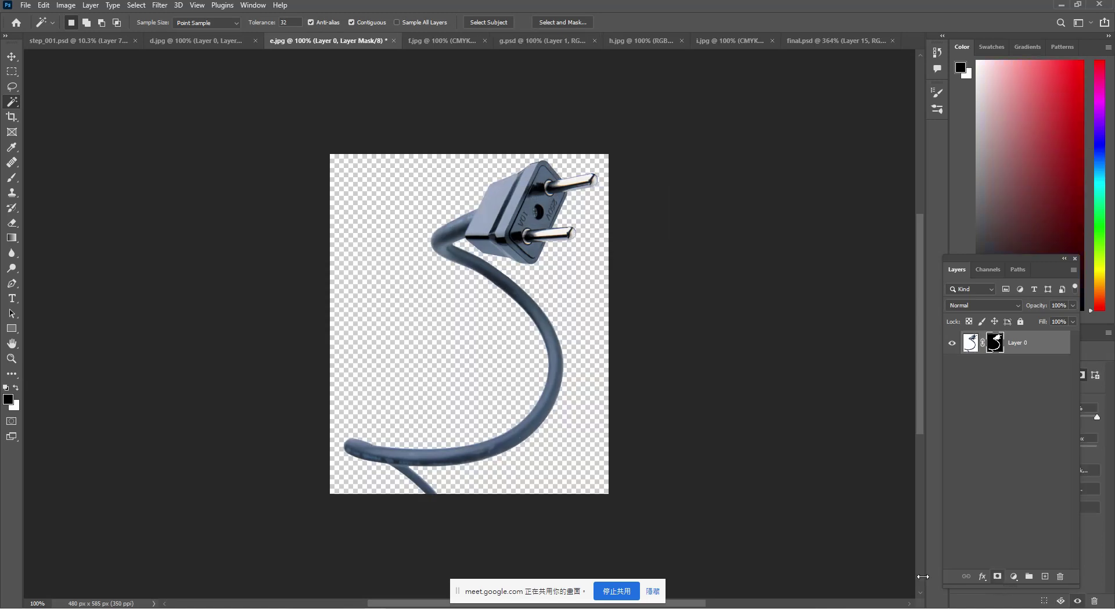
click(12, 57)
- Drop the plug into step_001.psd as Layer 8, scaled to 343.33% above the neck
drag(529, 212, 481, 395)
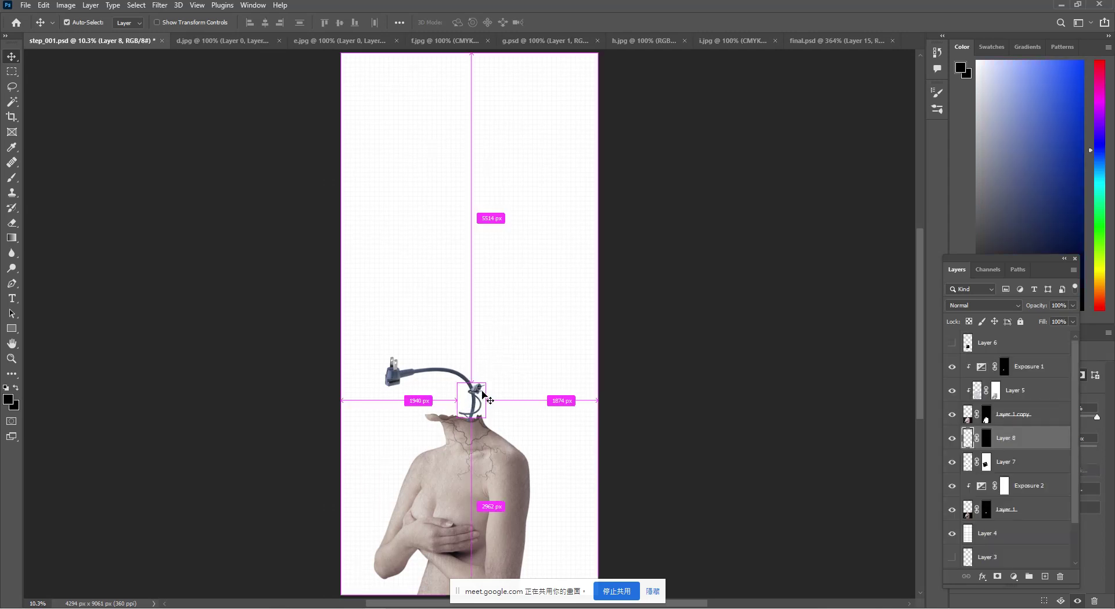
key(ctrl+t)
mouse_move(485, 380)
mouse_down()
mouse_move(450, 344)
mouse_move(480, 354)
mouse_move(508, 338)
mouse_up()
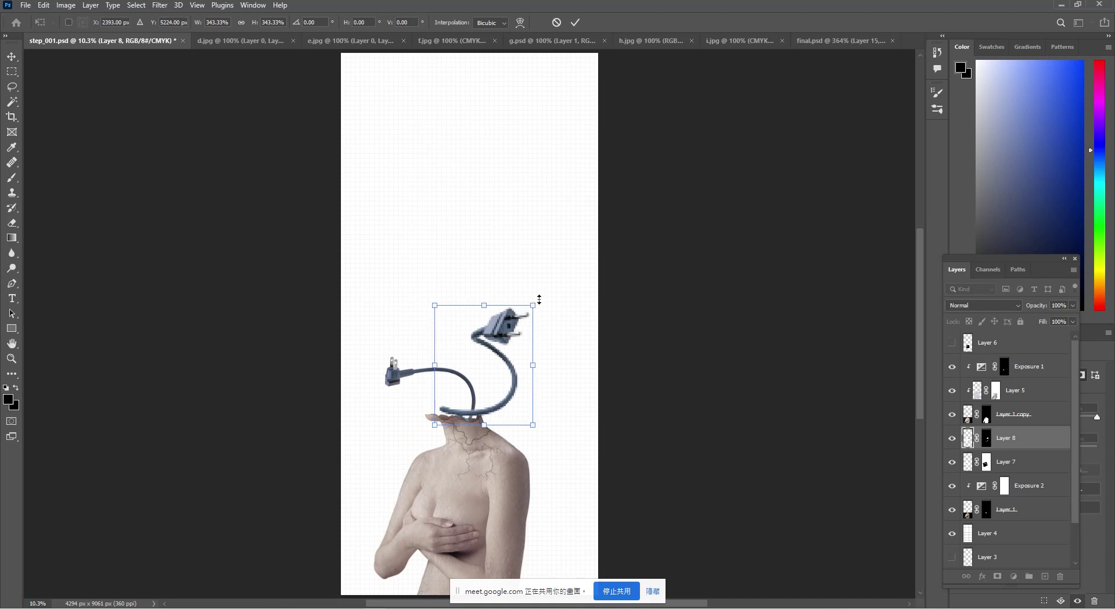
click(575, 22)
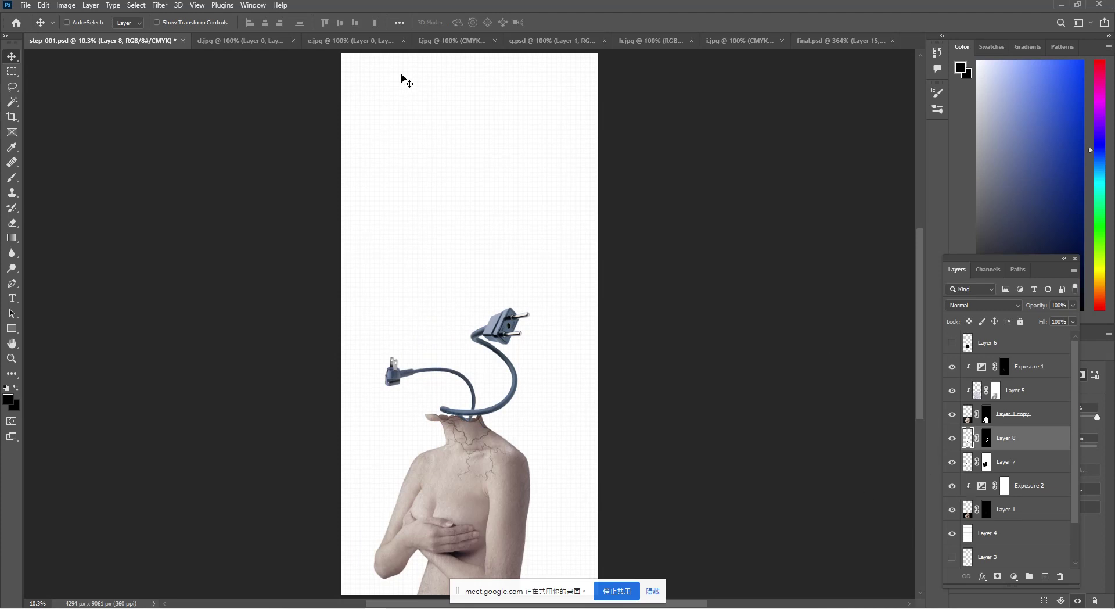
click(453, 41)
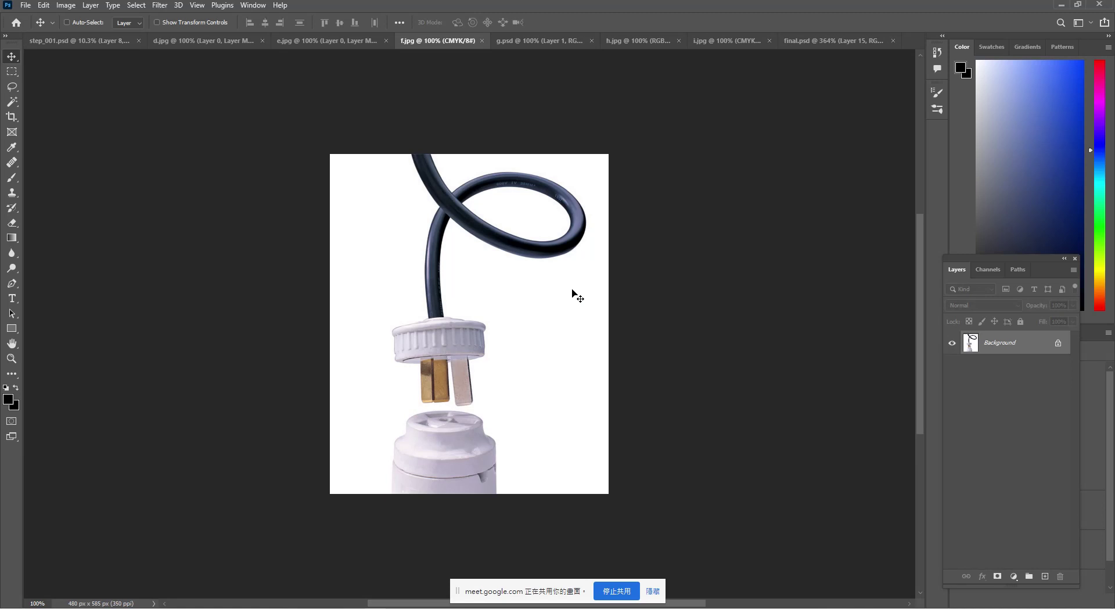
- Select f.jpg's white background plus the white gap inside the cable loop
key(w)
click(552, 316)
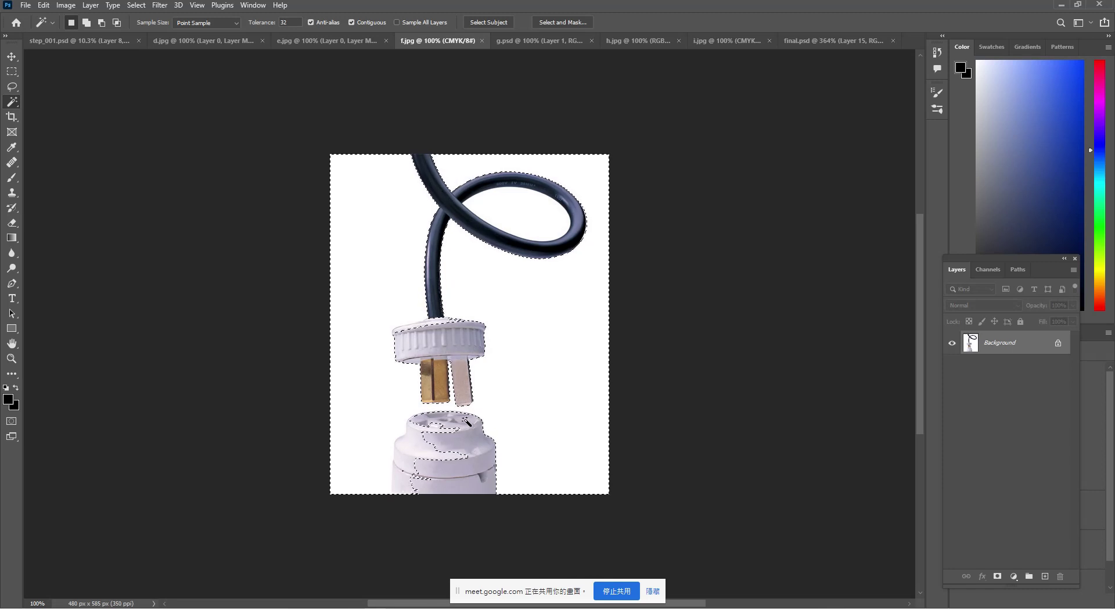
key(shift)
shift+click(434, 331)
key(ctrl+d)
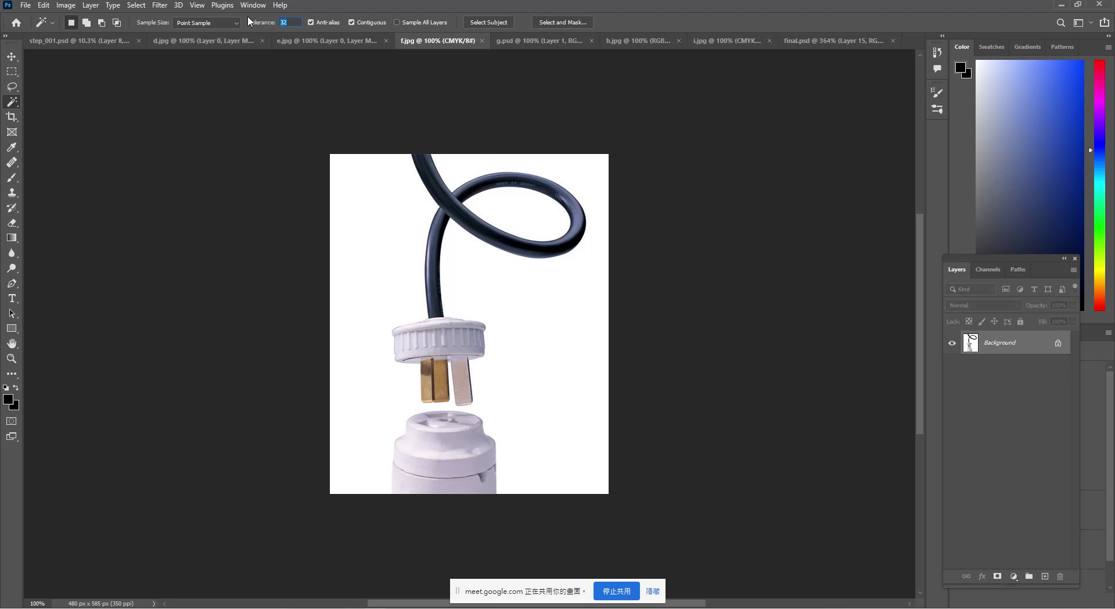
text(10)
click(385, 289)
key(shift)
shift+click(528, 223)
- Hide the selected white with an inverted layer mask and carry the plug to step_001.psd
click(997, 575)
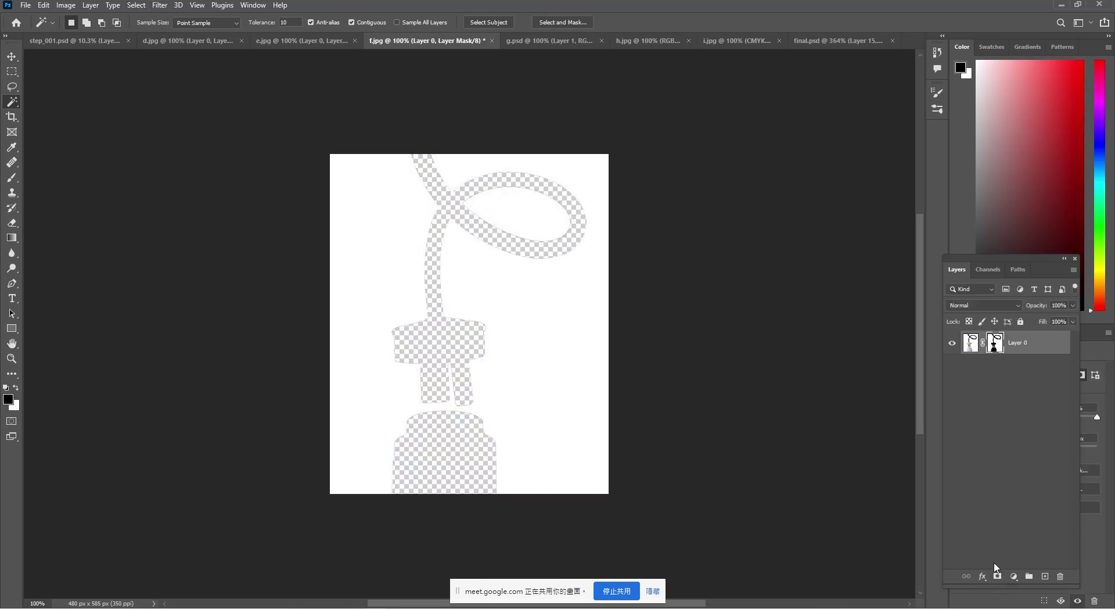
key(ctrl+i)
key(v)
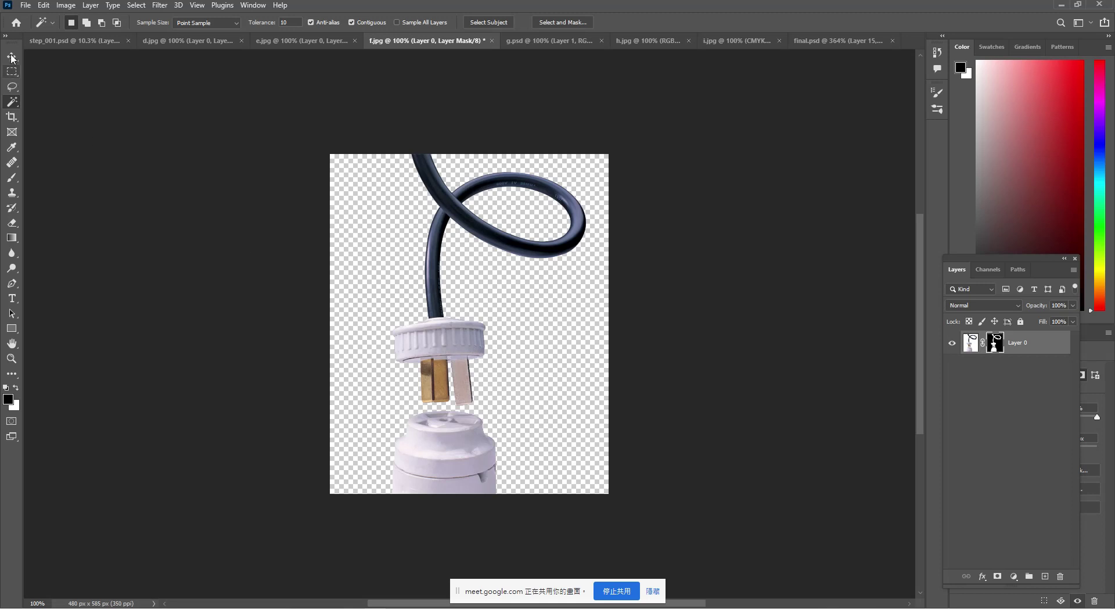
mouse_move(468, 366)
mouse_down()
mouse_move(357, 281)
mouse_move(391, 296)
mouse_up()
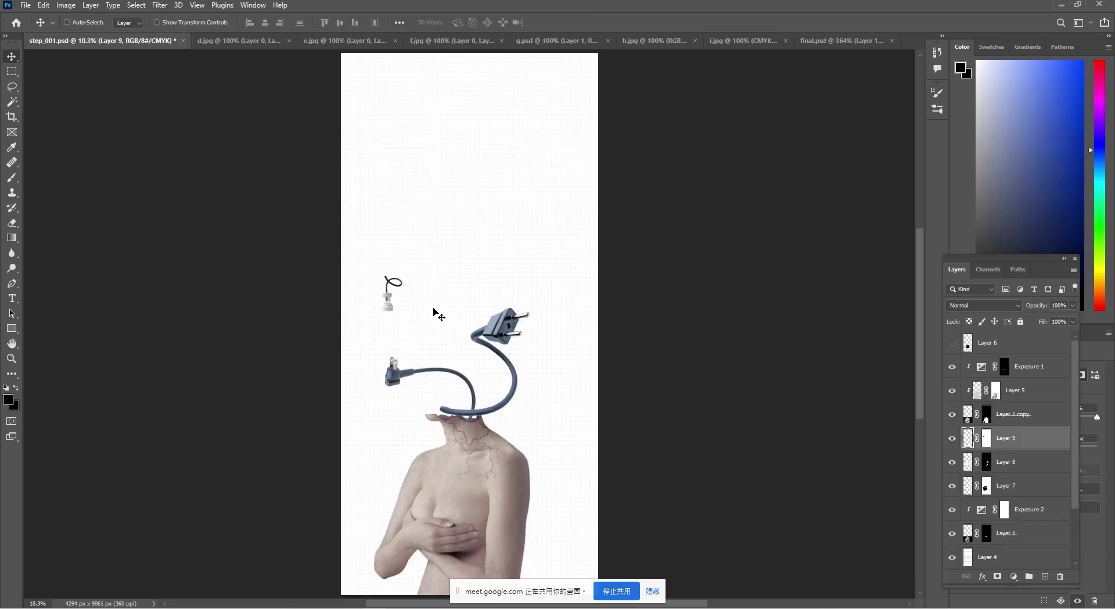
- Rotate Layer 9's white plug to -162.68°, scale it to 202.26%, and place it above the neck
key(ctrl)
key(ctrl+t)
drag(420, 238, 385, 410)
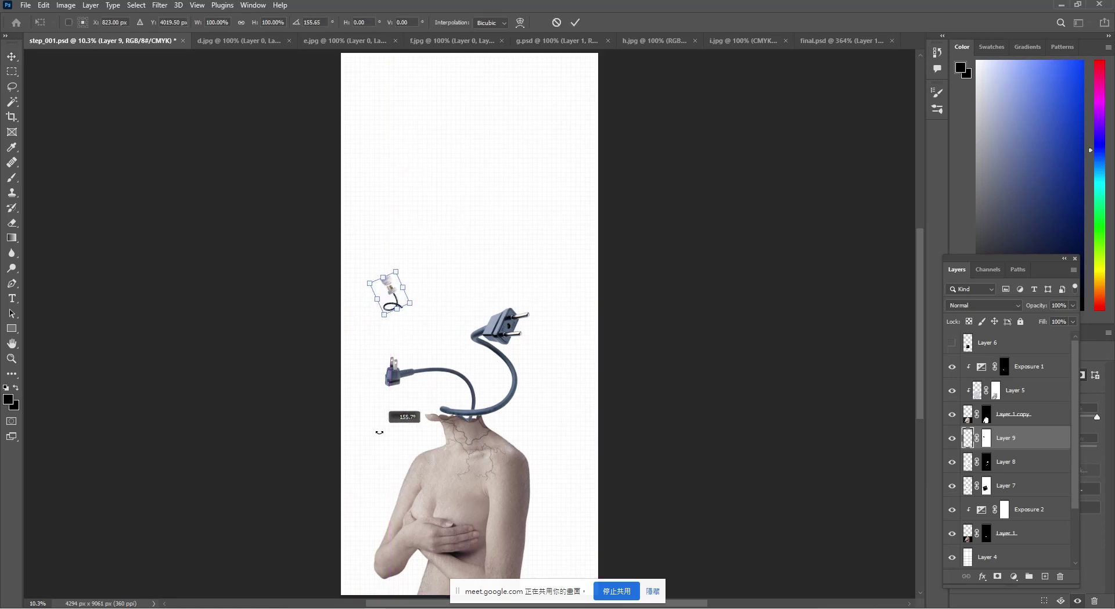
drag(381, 296, 462, 390)
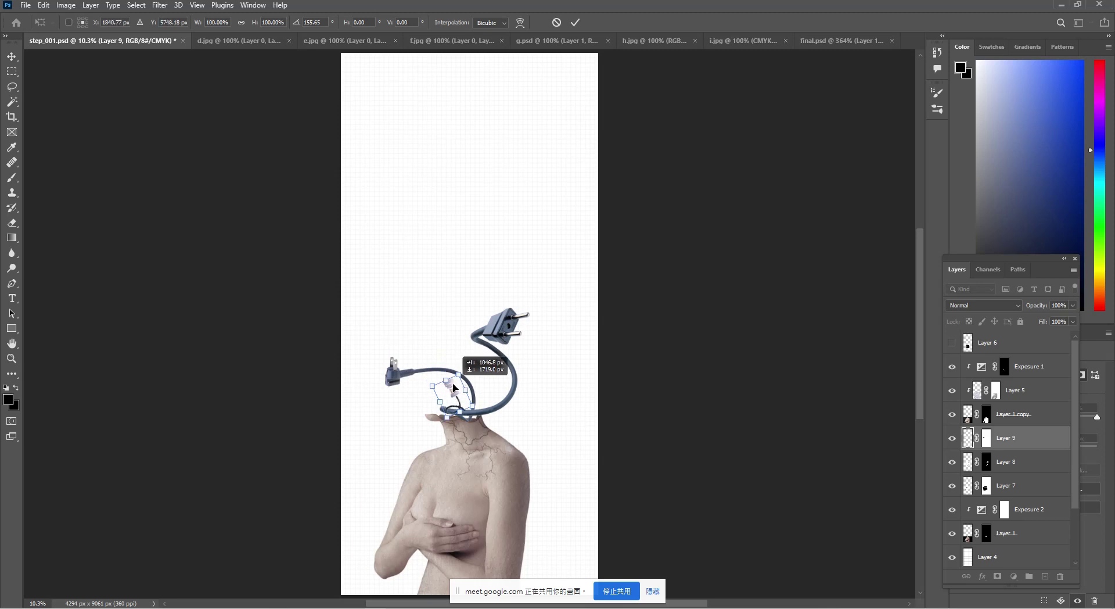
mouse_move(462, 390)
mouse_down()
mouse_move(455, 396)
mouse_move(460, 345)
mouse_move(443, 308)
mouse_move(453, 355)
mouse_move(439, 365)
mouse_move(477, 358)
mouse_move(475, 368)
mouse_up()
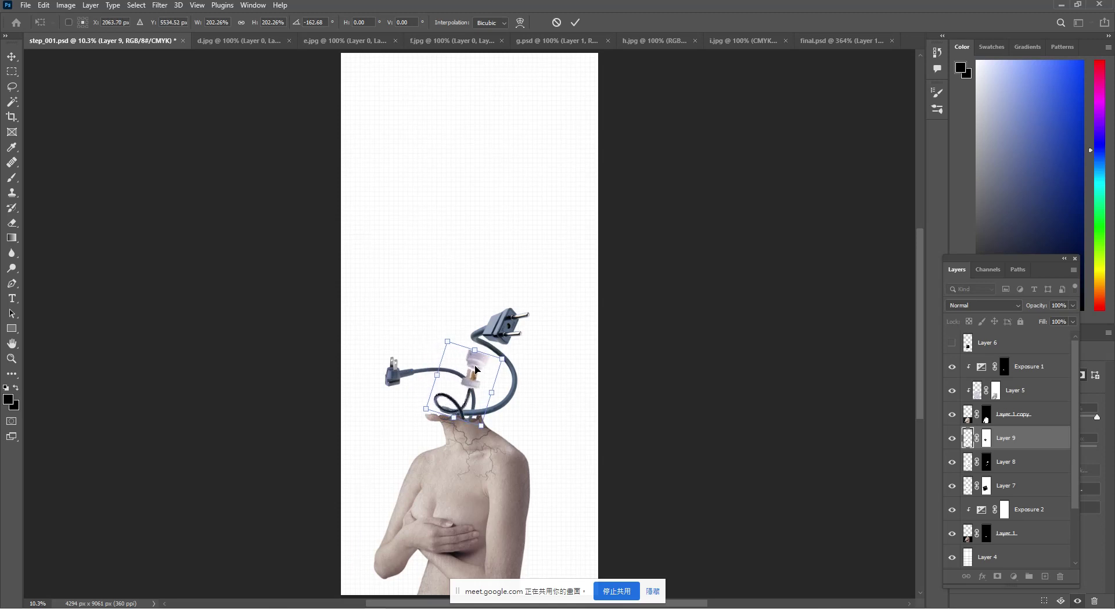
click(575, 22)
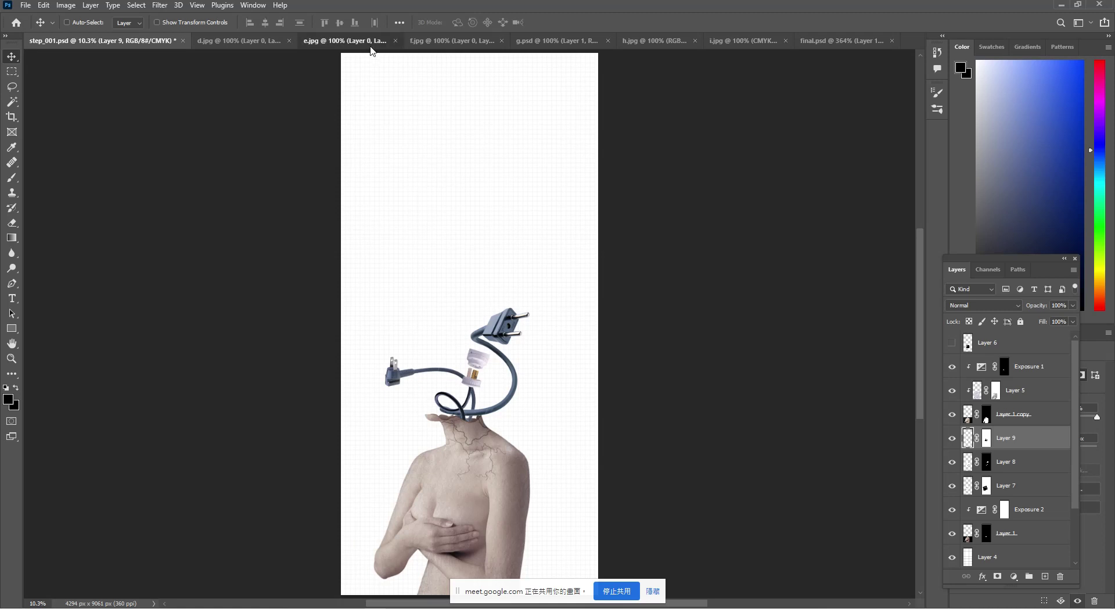
click(372, 41)
click(441, 41)
- Isolate h.jpg's yellow jack cable on Layer 0 with an inverted layer mask, then carry it to step_001.psd
click(529, 42)
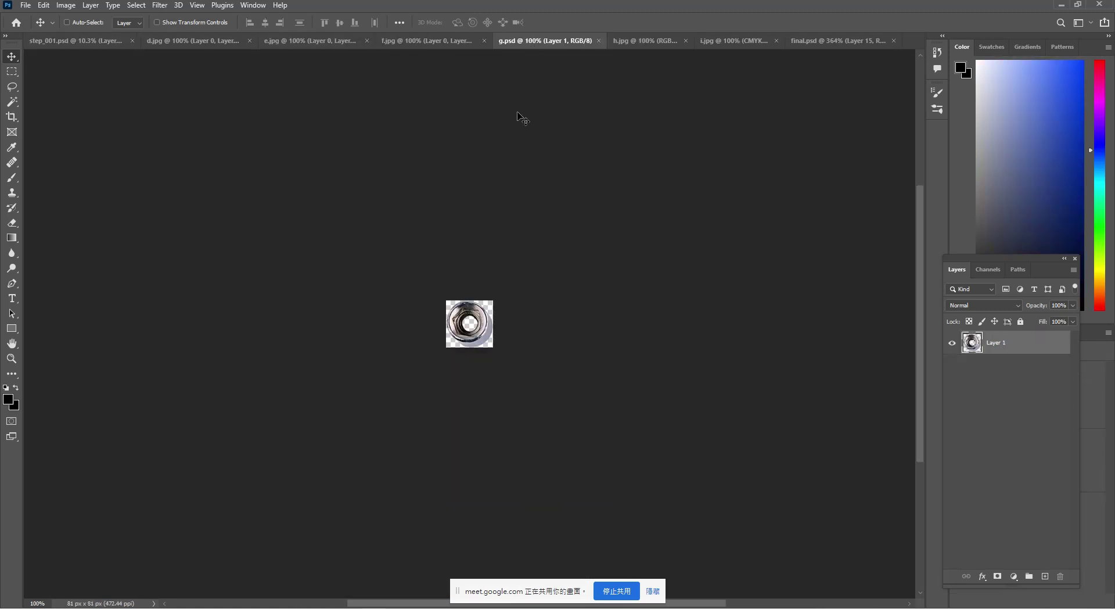
click(655, 42)
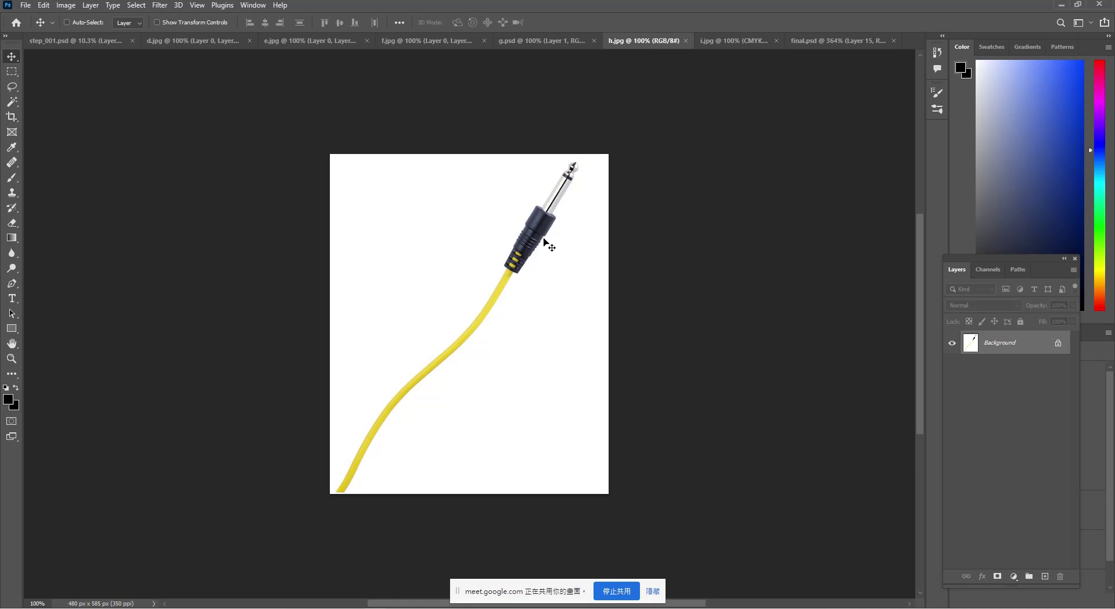
key(w)
click(427, 285)
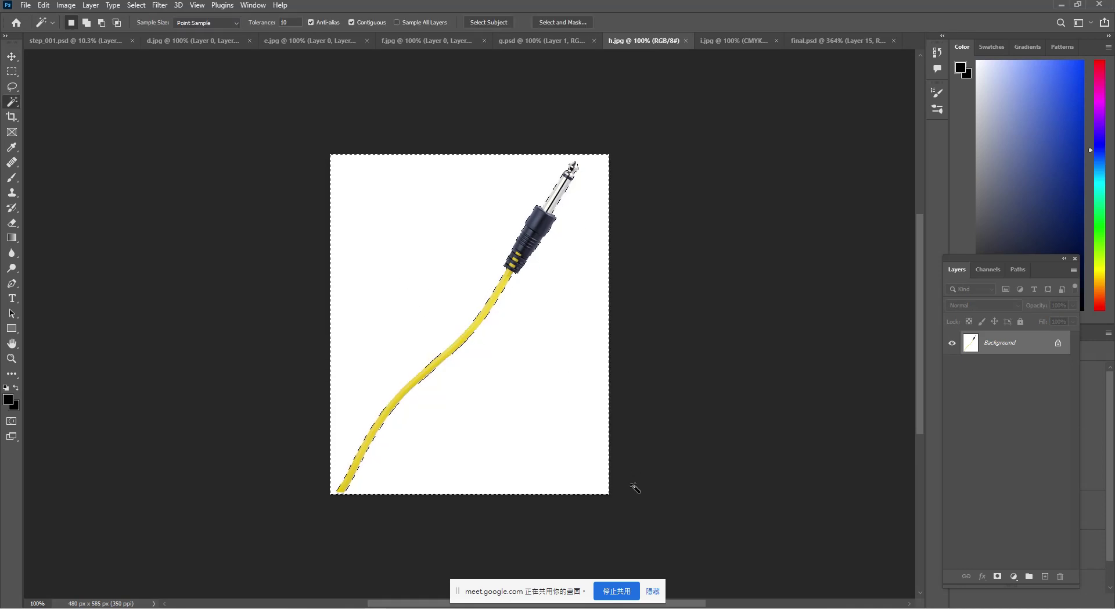
double_click(1012, 343)
click(651, 184)
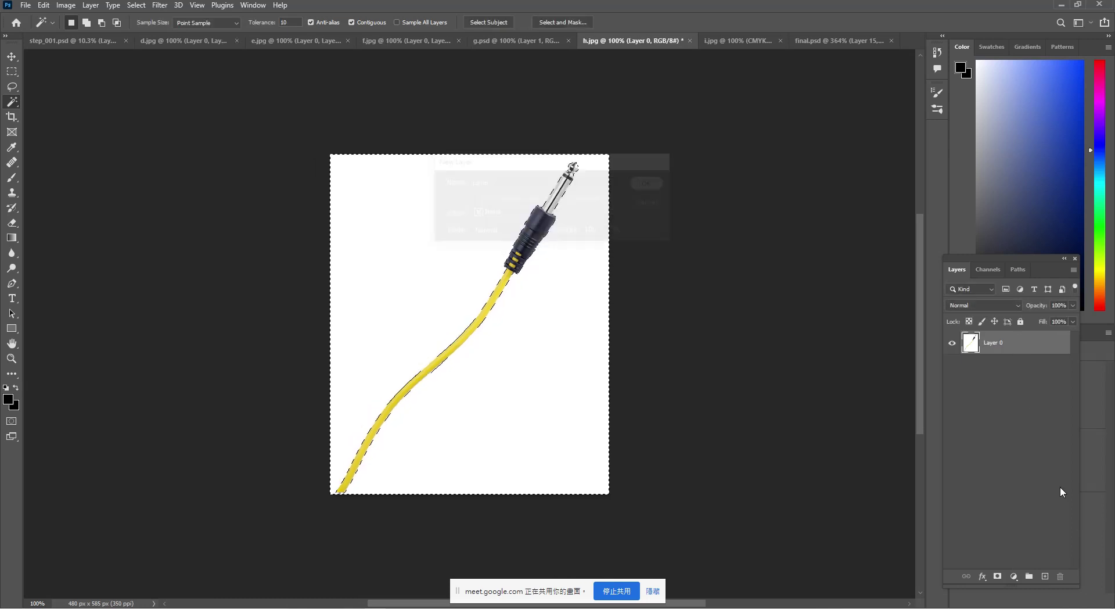
click(997, 576)
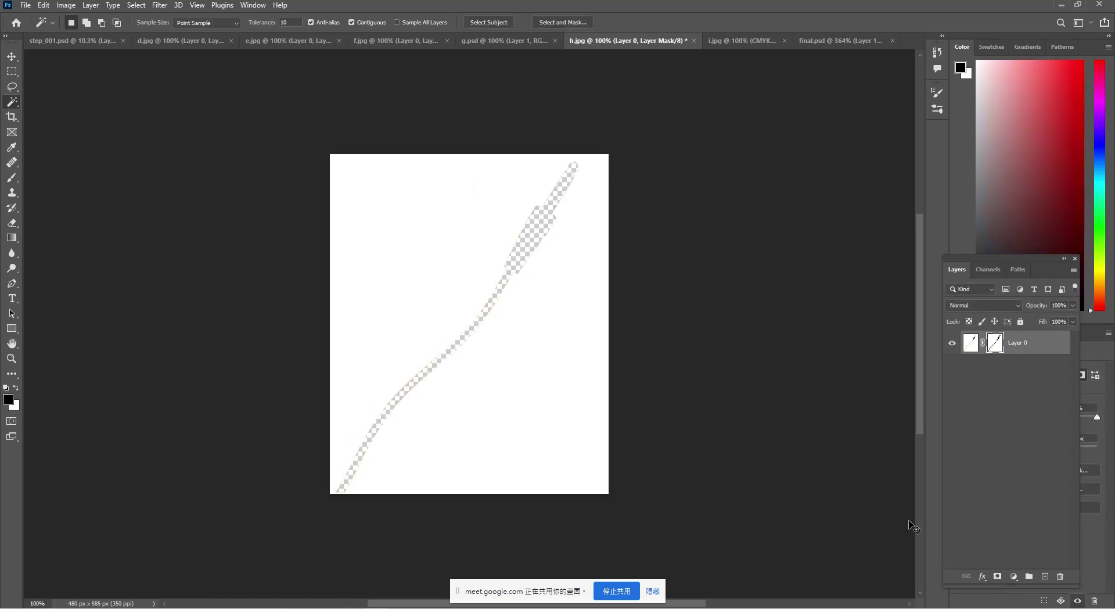
key(ctrl+i)
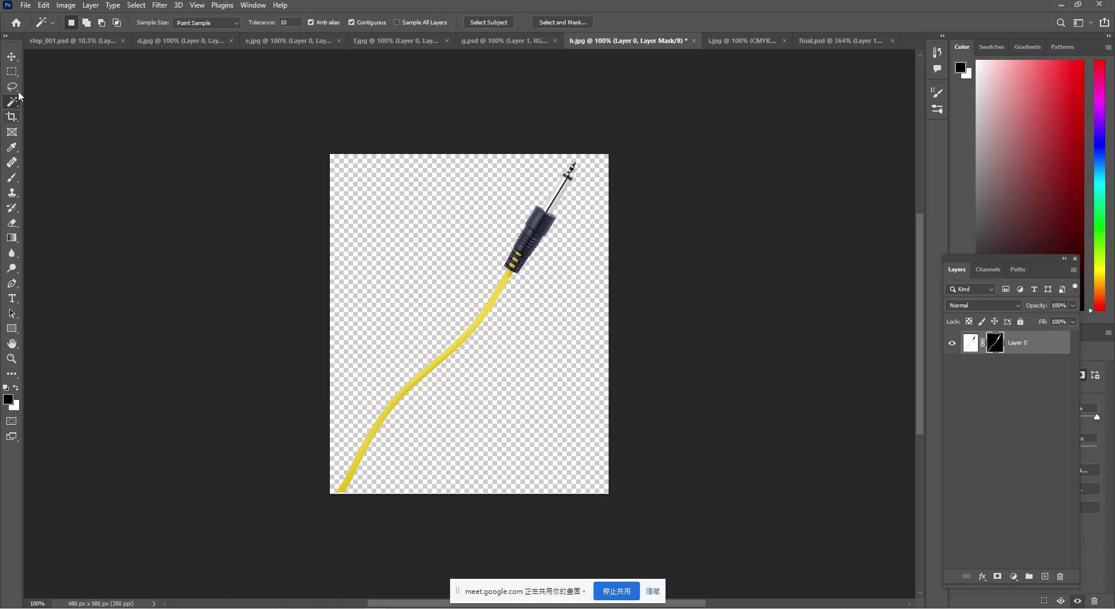
click(12, 57)
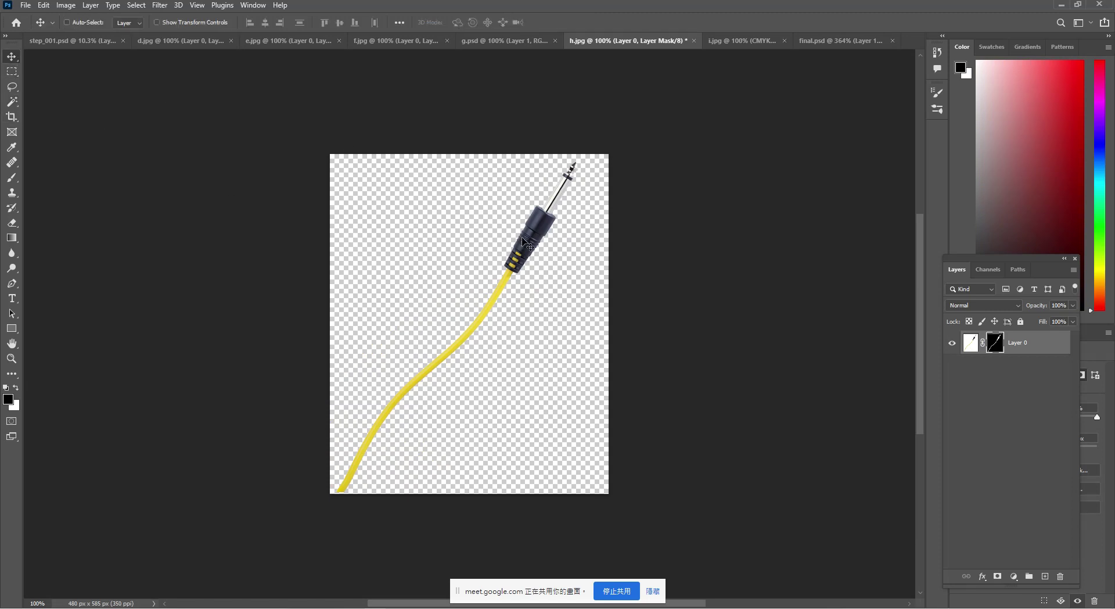
drag(525, 242, 364, 224)
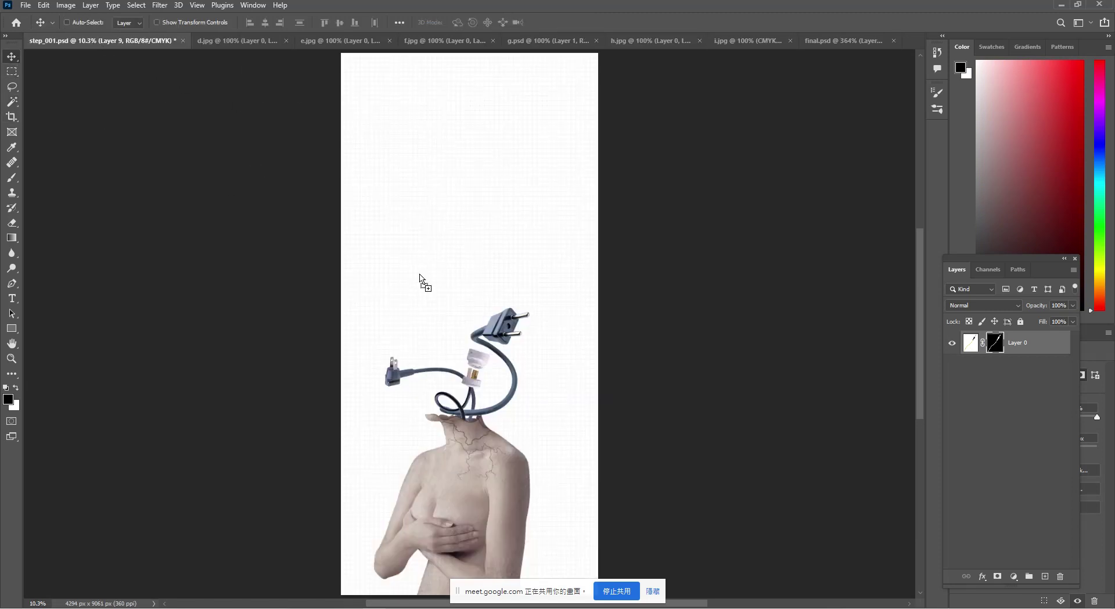
- Scale the yellow cable to 325.25%, rotate it upright, and set it into the neck opening
drag(364, 224, 475, 339)
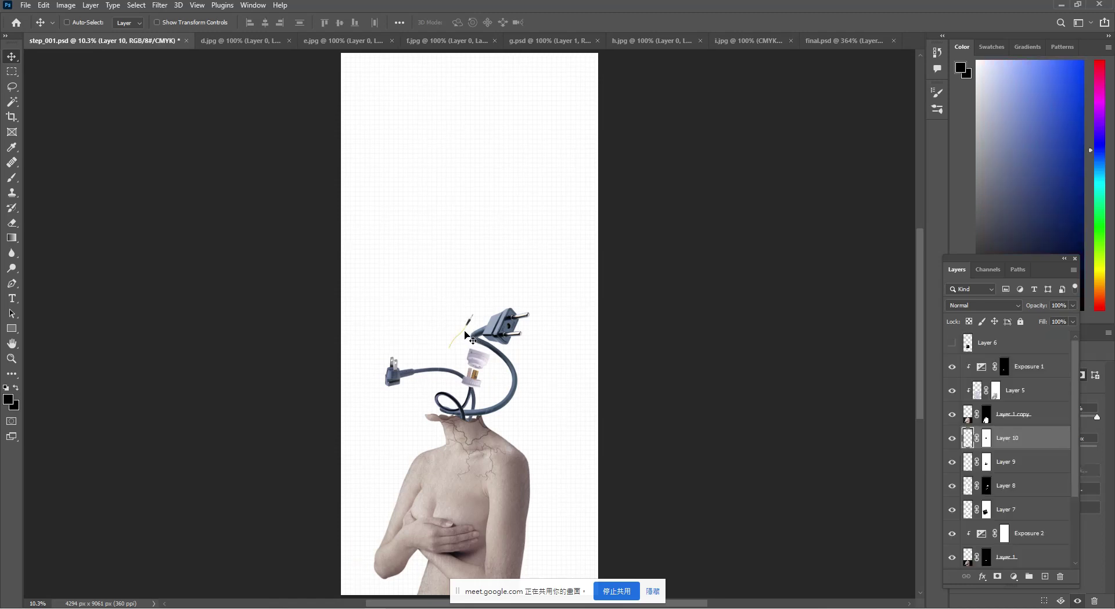
key(ctrl+t)
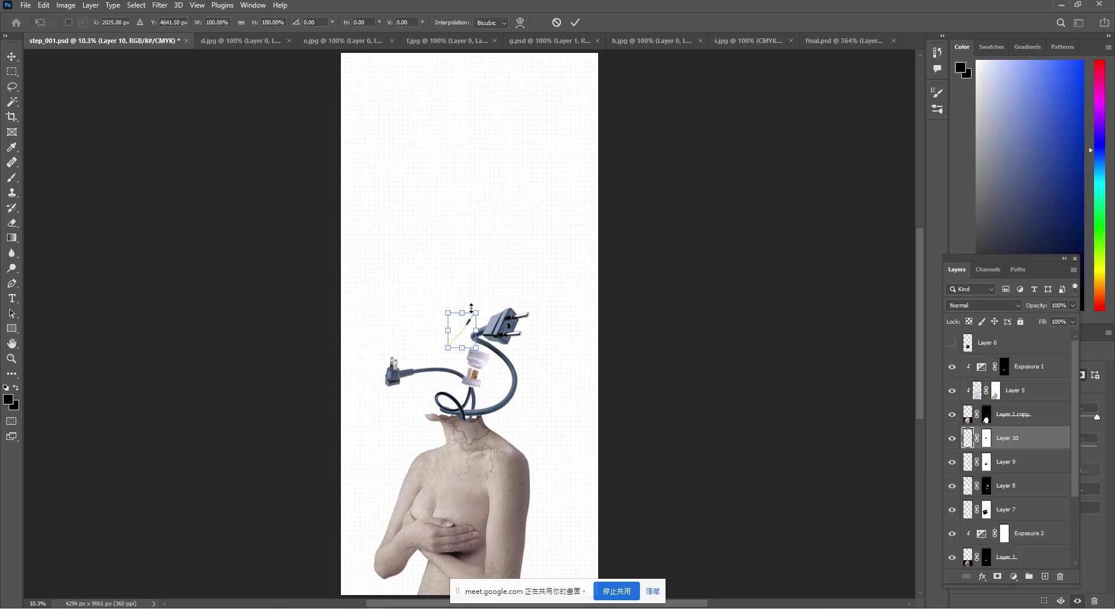
mouse_move(476, 306)
mouse_down()
mouse_move(508, 272)
mouse_move(479, 221)
mouse_move(453, 220)
mouse_up()
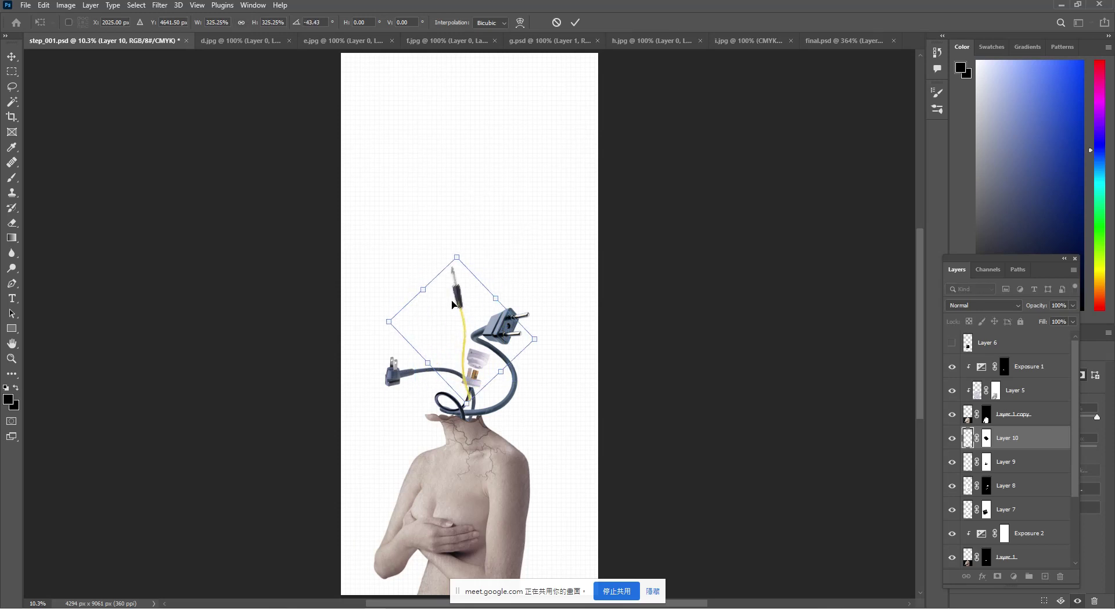
key(Return)
drag(451, 302, 454, 340)
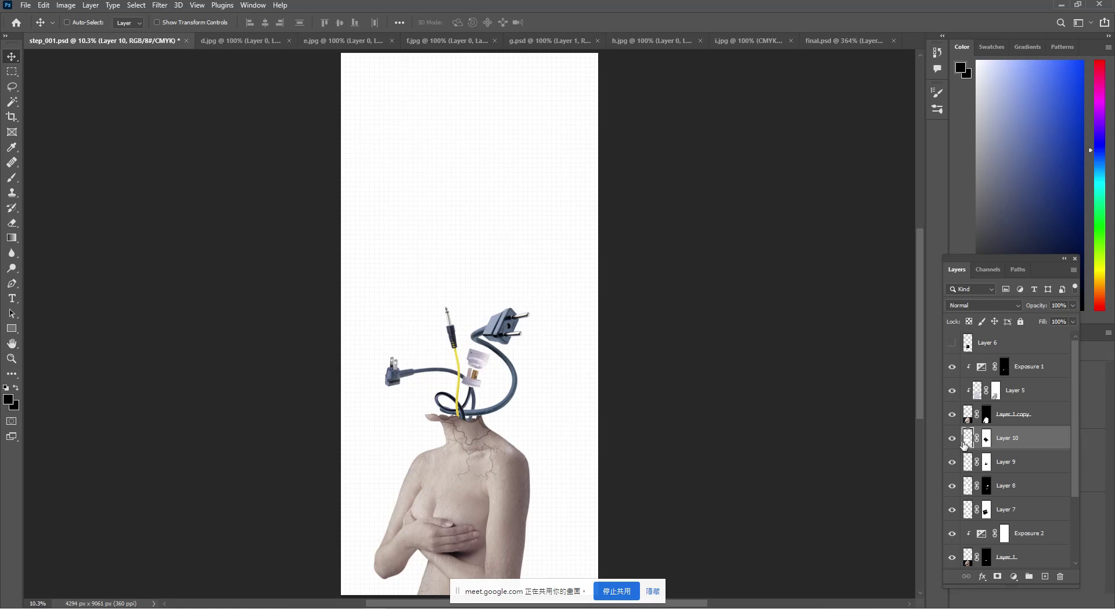
key(ctrl+u)
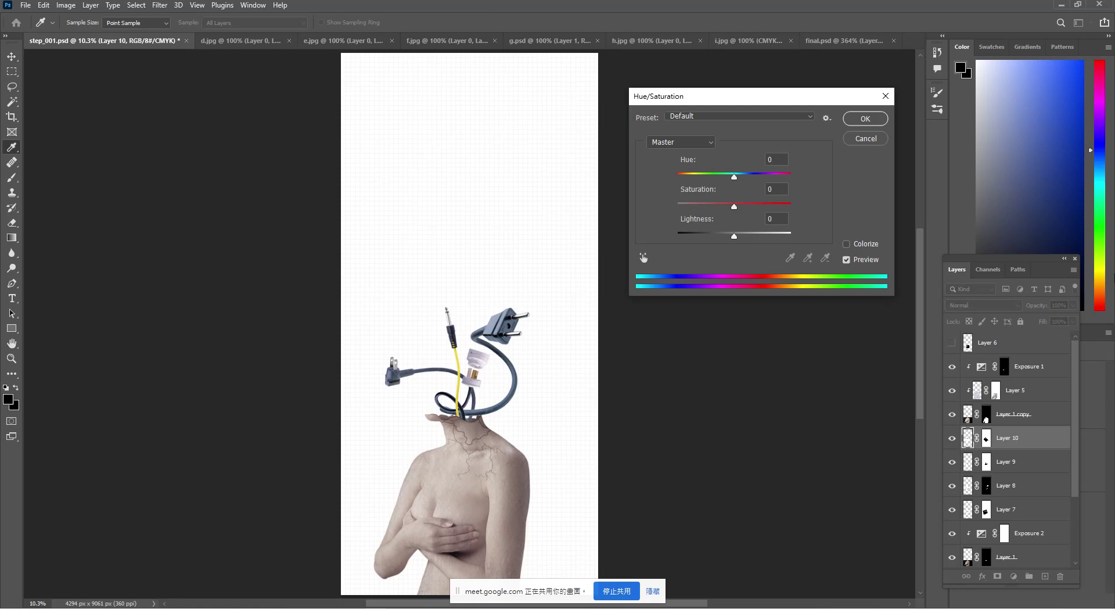
- Cut the yellow cable's saturation and lower Layer 9's saturation to -65
mouse_move(735, 207)
mouse_down()
mouse_move(673, 205)
mouse_move(701, 209)
mouse_up()
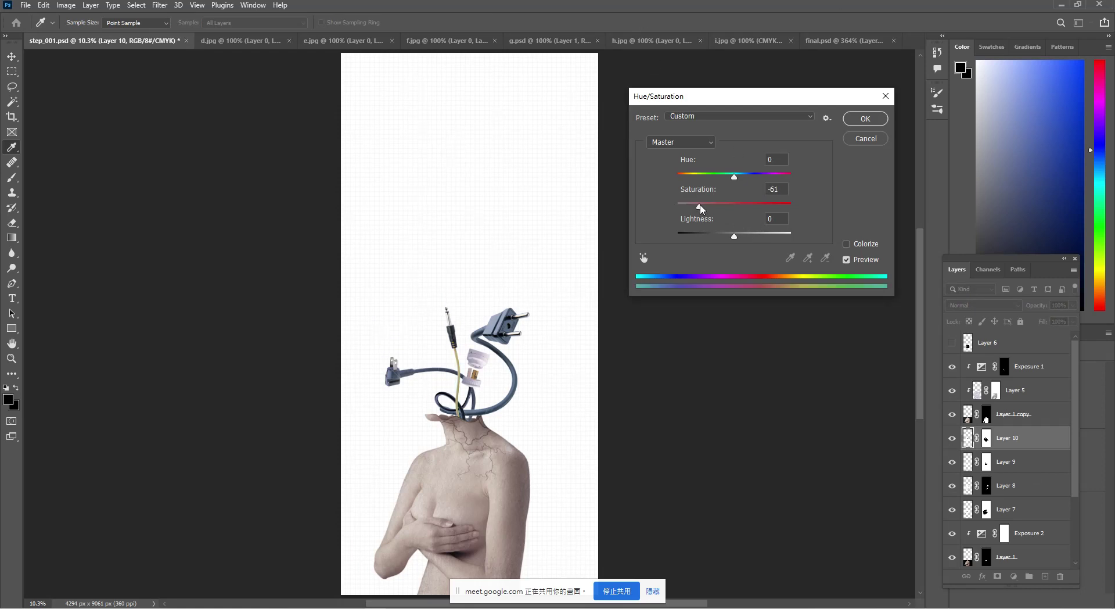
click(857, 126)
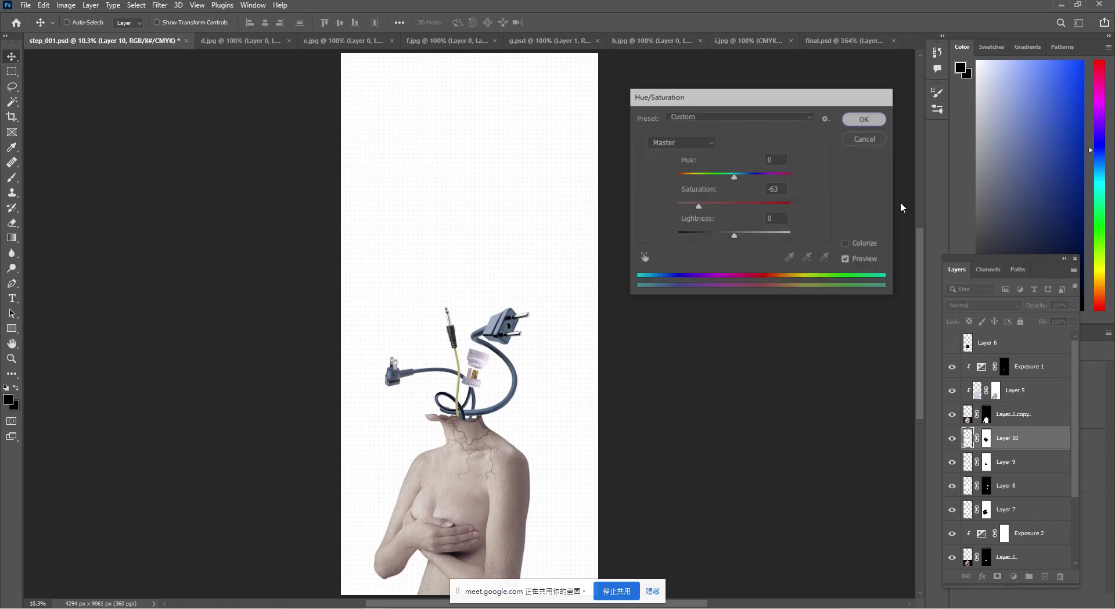
click(971, 467)
key(ctrl+u)
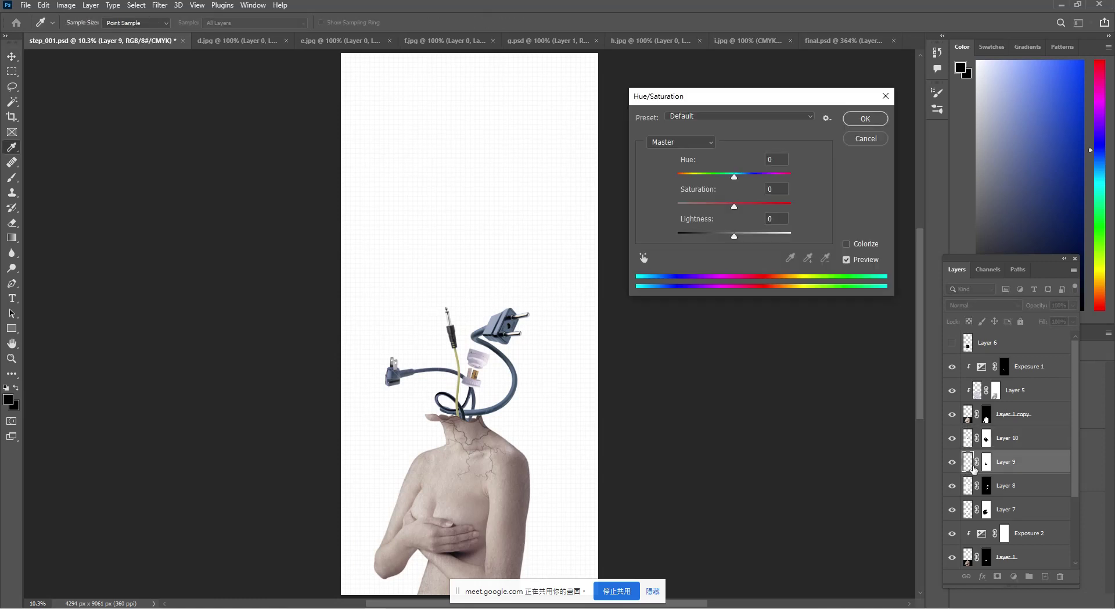
drag(734, 207, 698, 207)
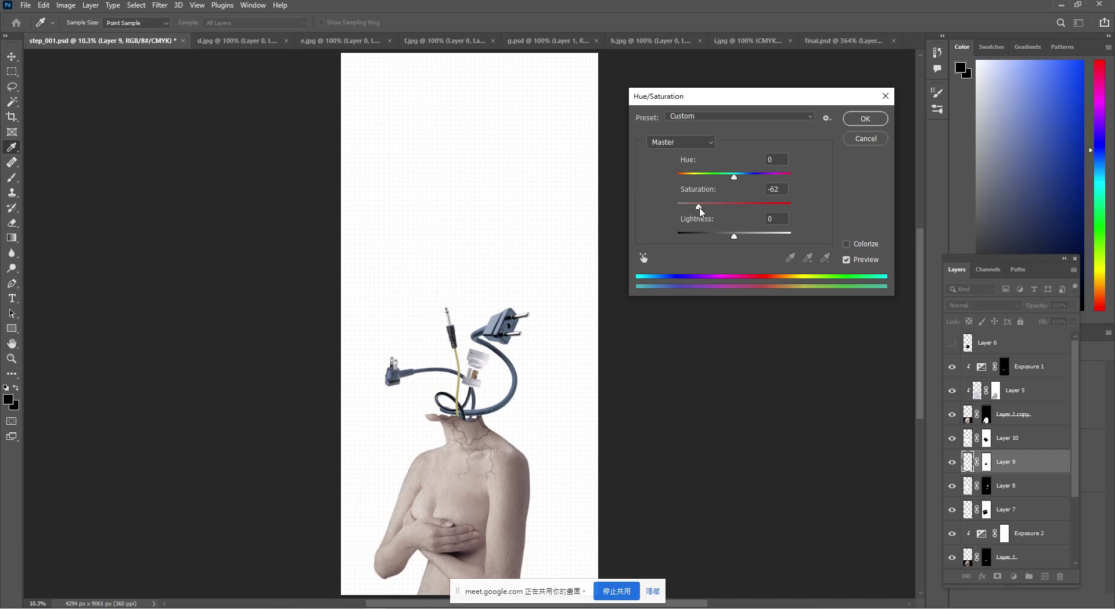
click(865, 118)
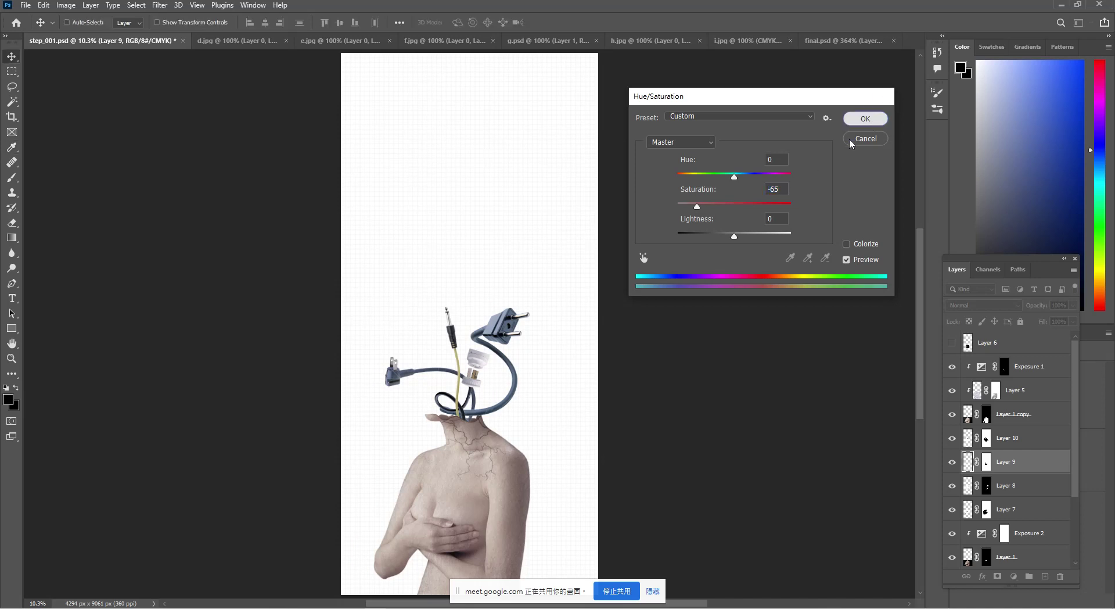
- Lower Layer 8's saturation to -67
click(971, 493)
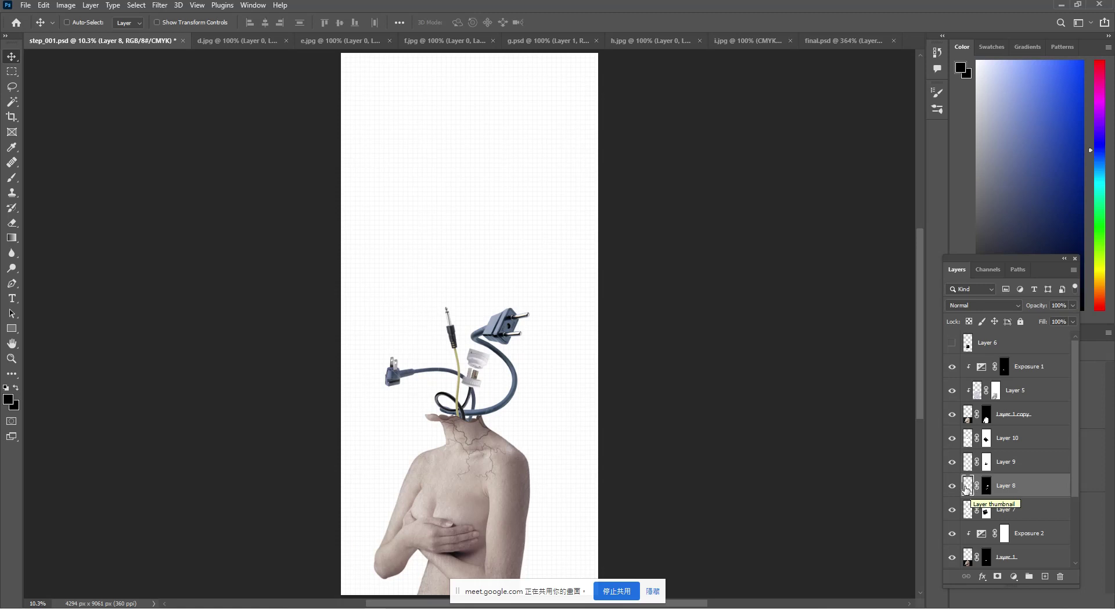
key(ctrl+u)
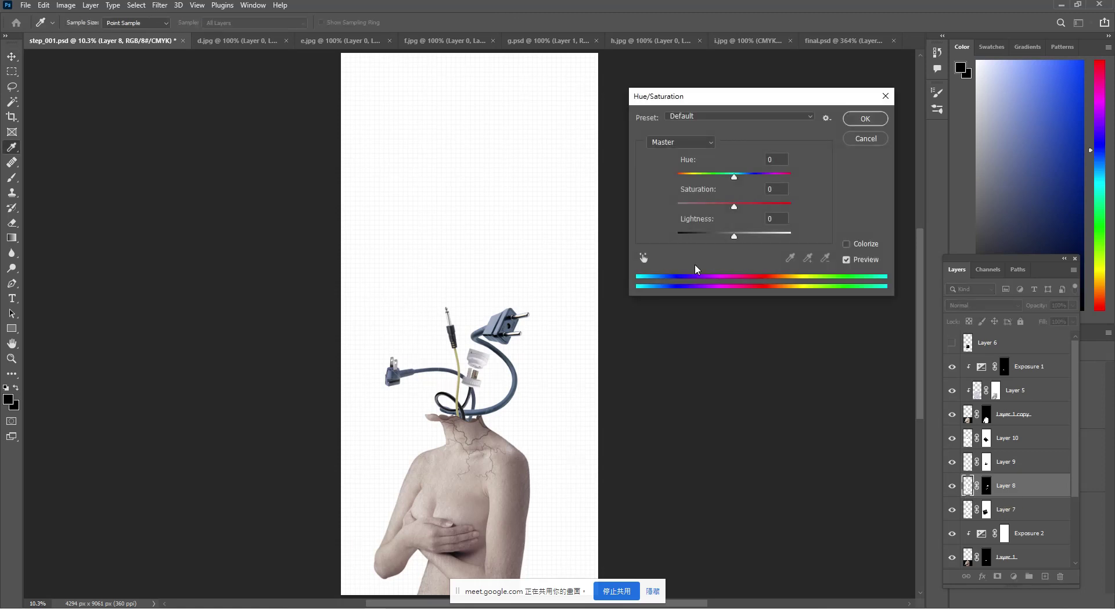
click(697, 205)
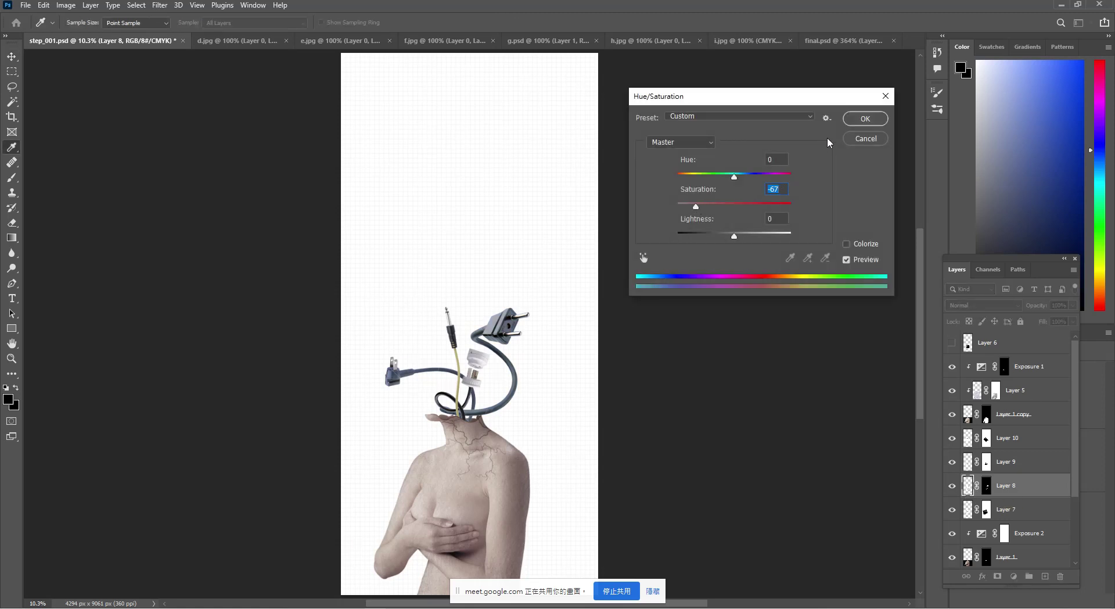
click(858, 125)
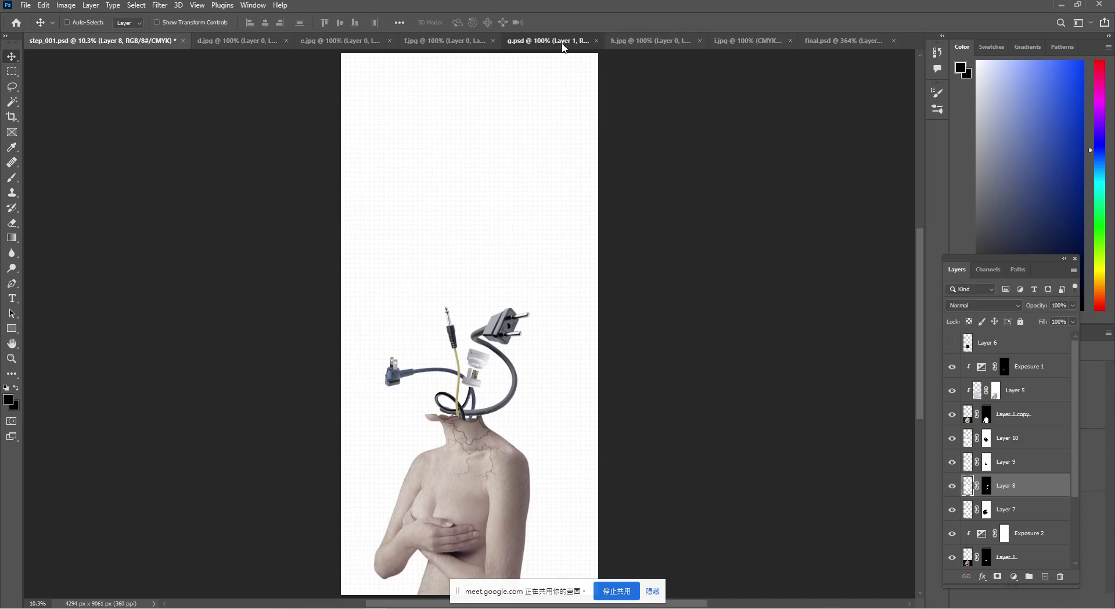
click(561, 41)
click(640, 40)
click(733, 39)
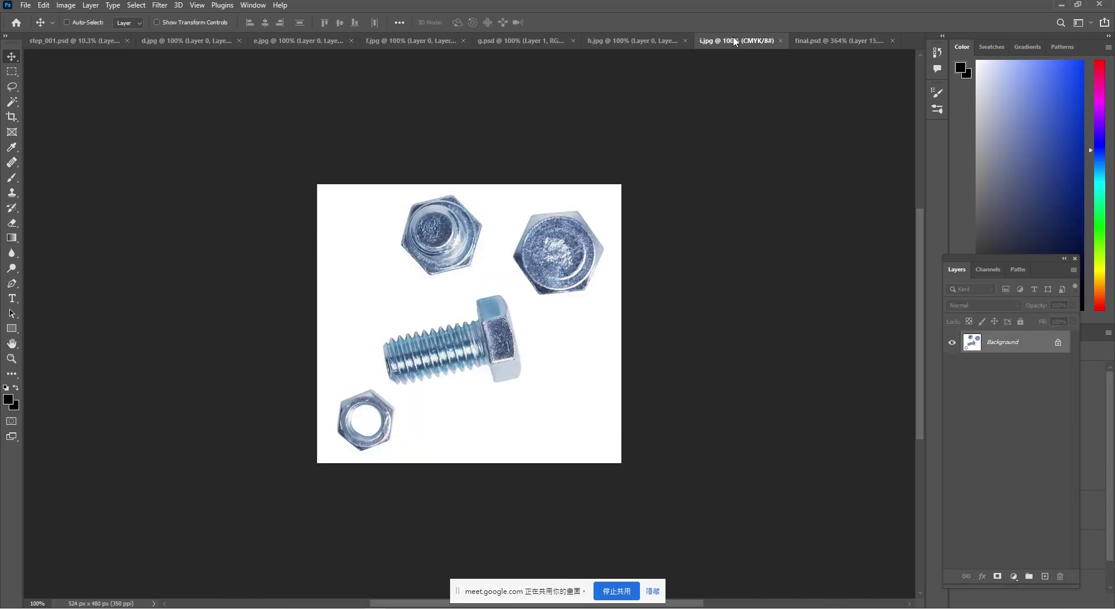
click(829, 40)
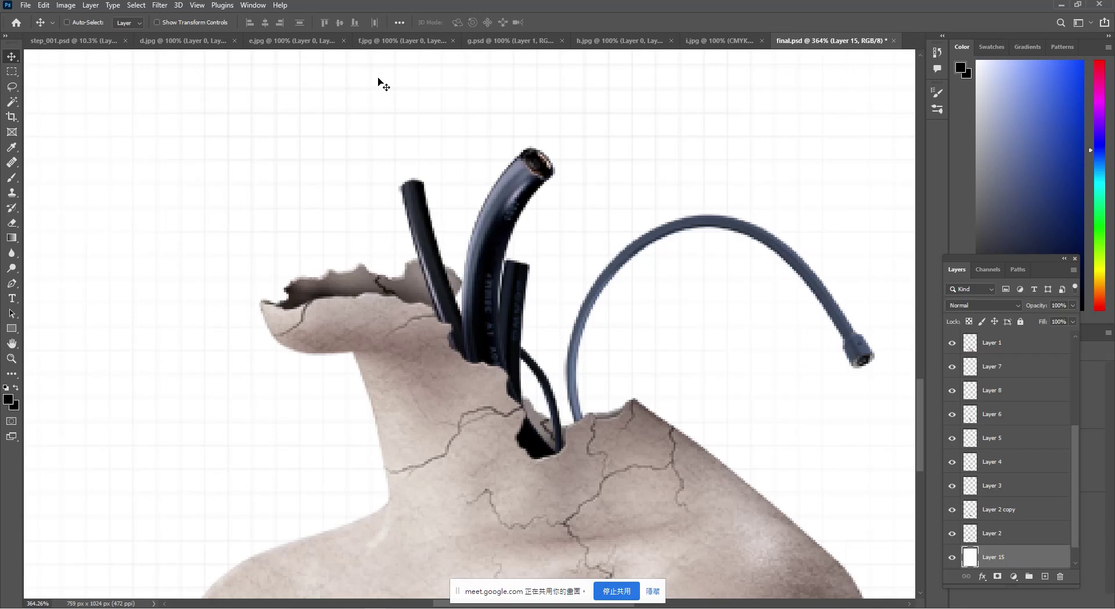
click(74, 41)
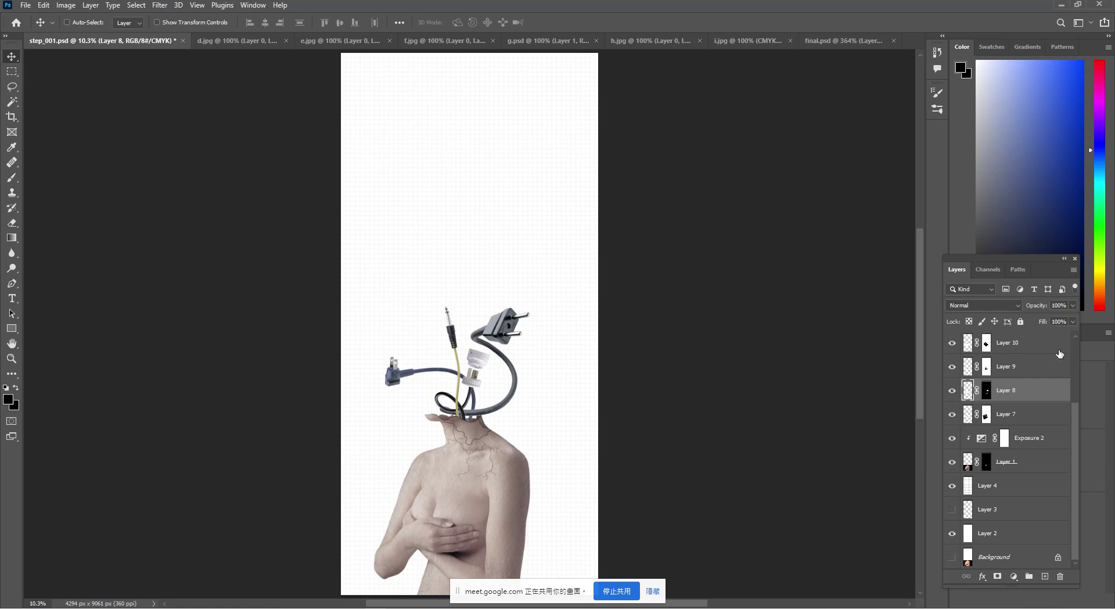
click(842, 40)
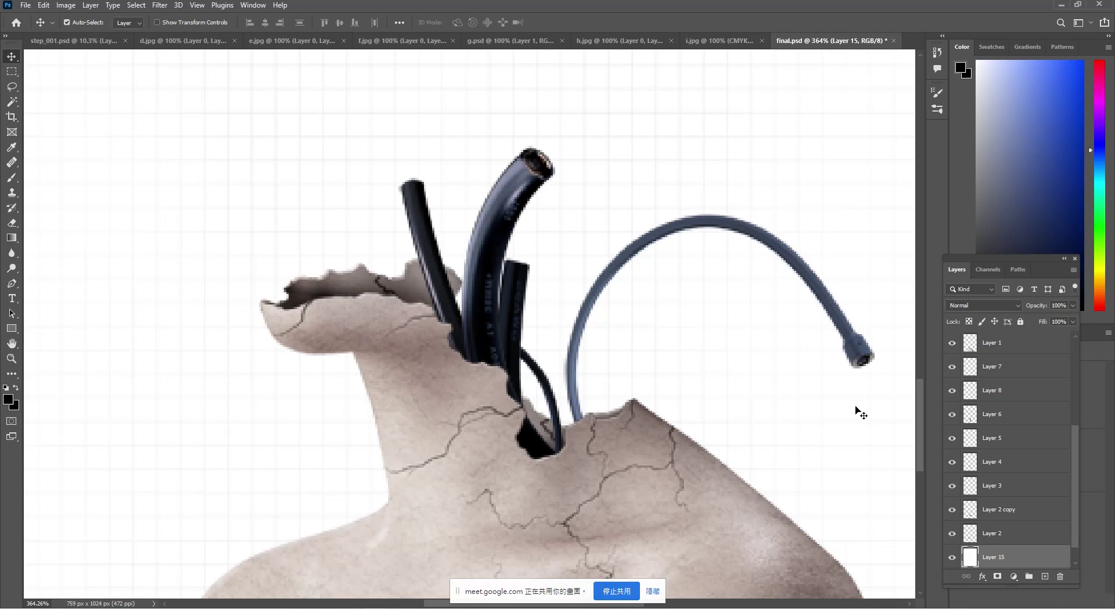
key(ctrl+1)
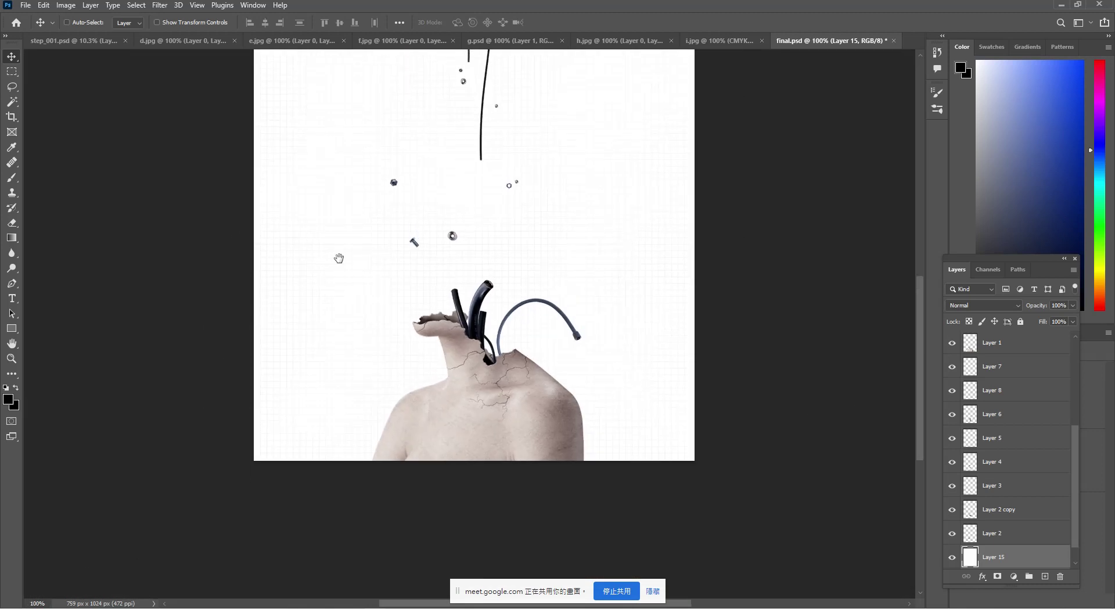
drag(336, 256, 327, 440)
drag(576, 420, 565, 333)
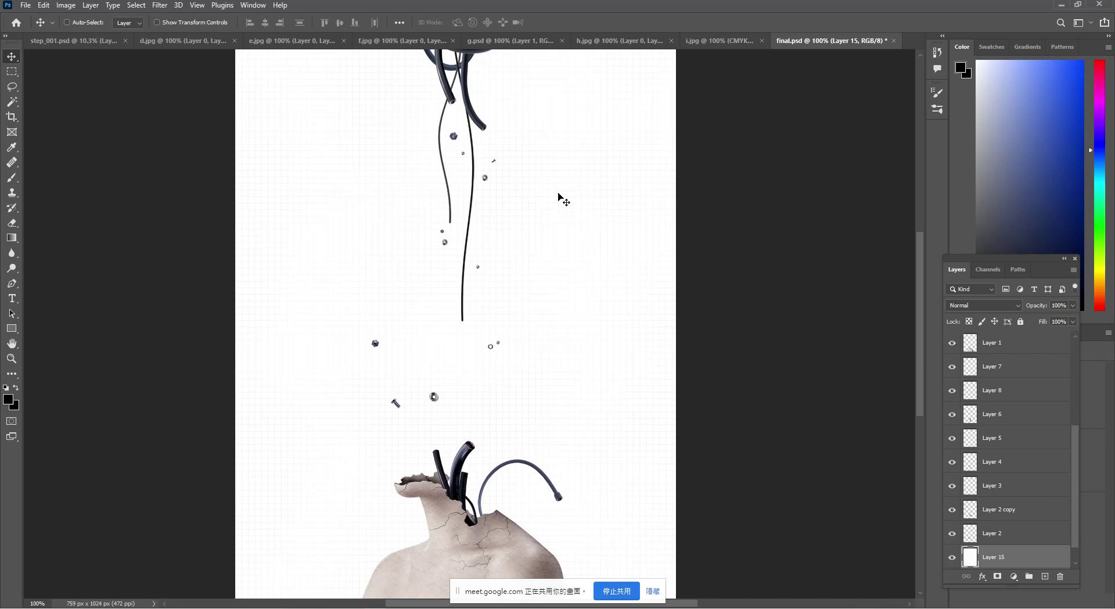
drag(561, 374, 585, 251)
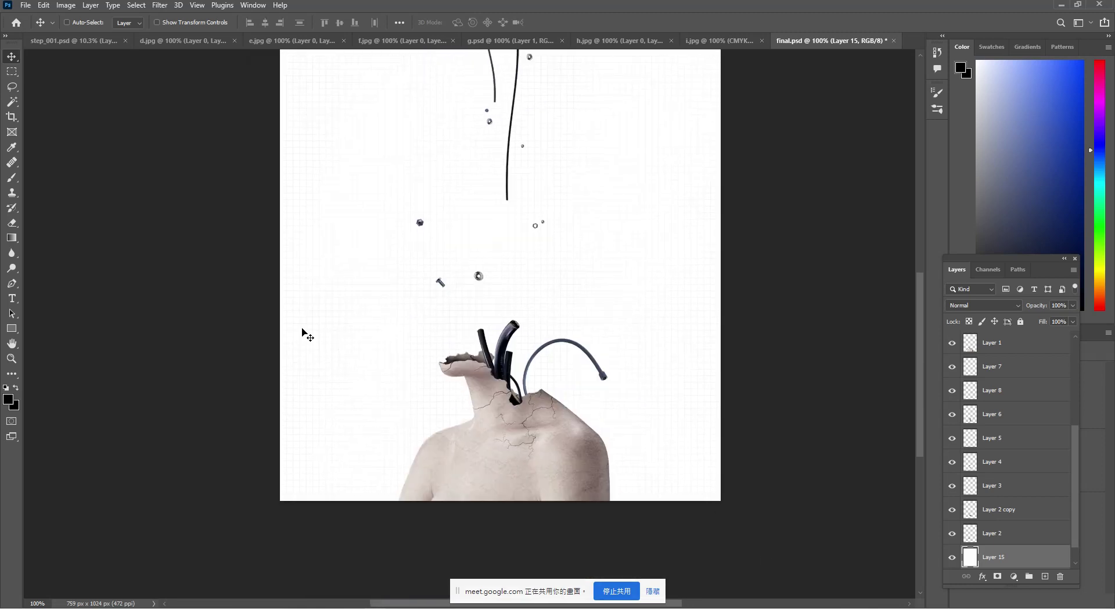
click(73, 40)
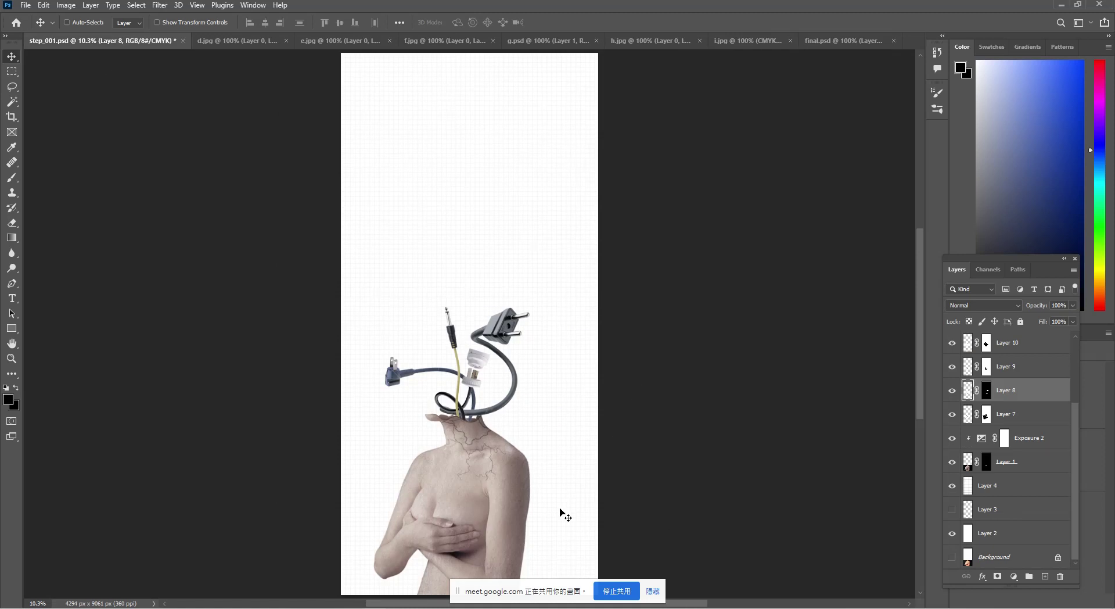
- Desaturate Layers 10, 9, 8 and 7 so the cable and plugs become fully grey
click(968, 347)
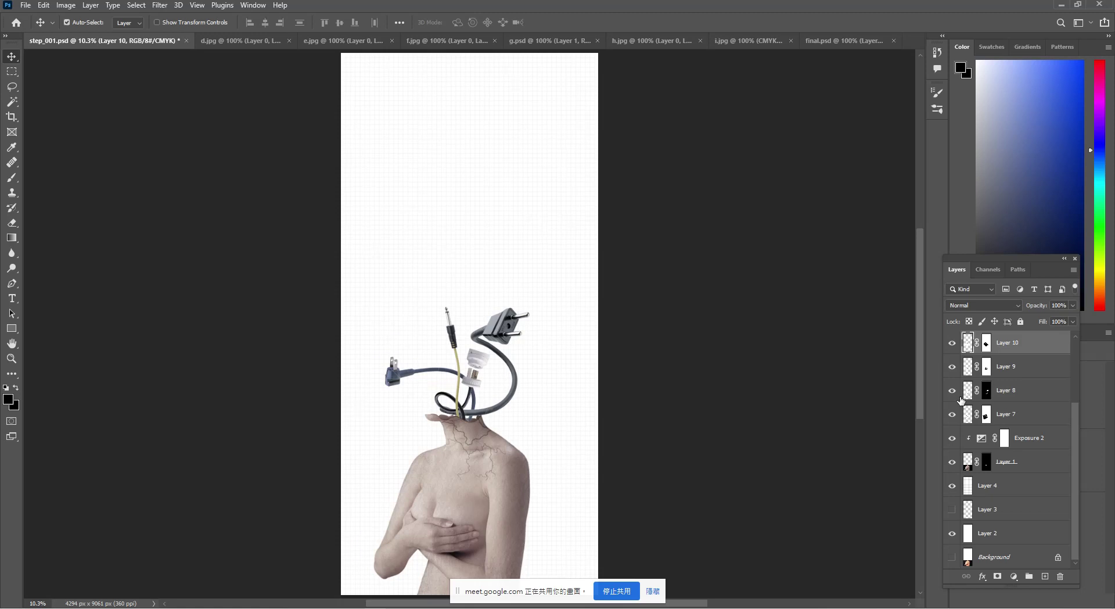
key(ctrl)
click(966, 366)
key(ctrl)
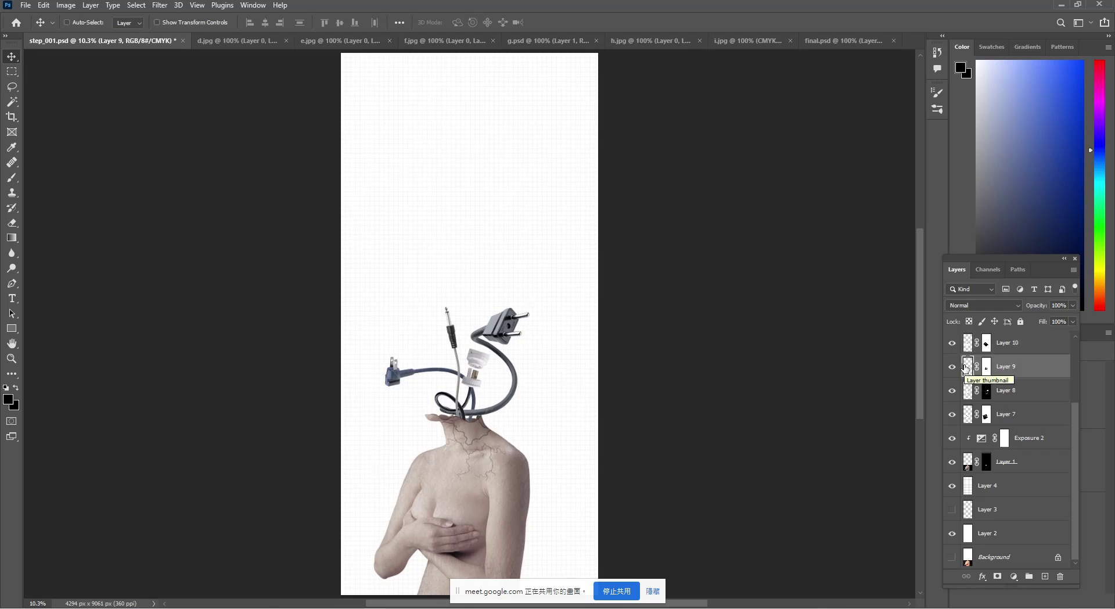
click(962, 399)
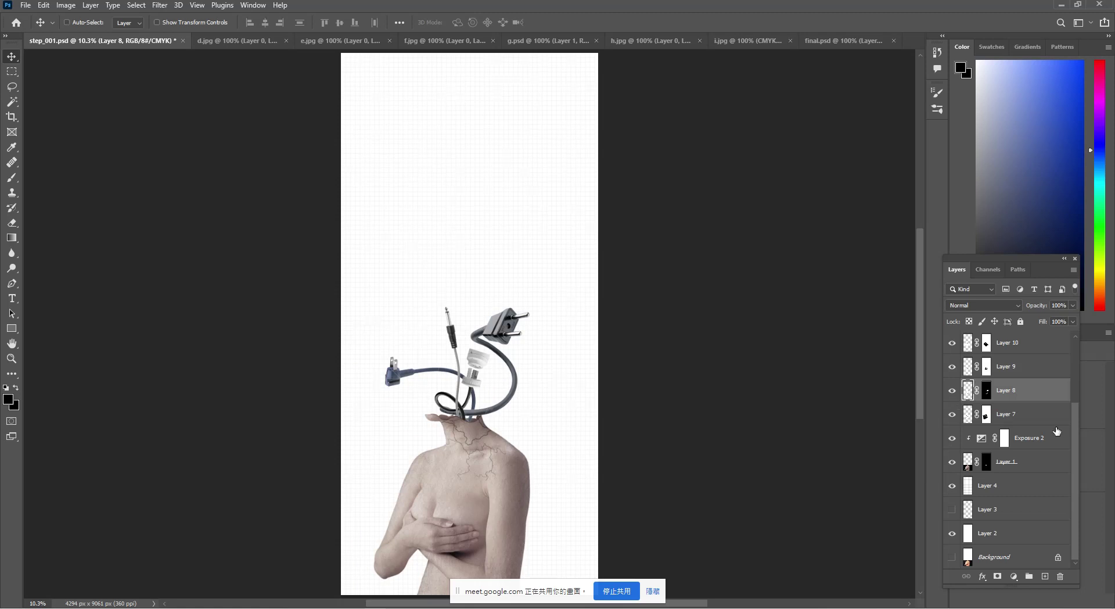
click(963, 420)
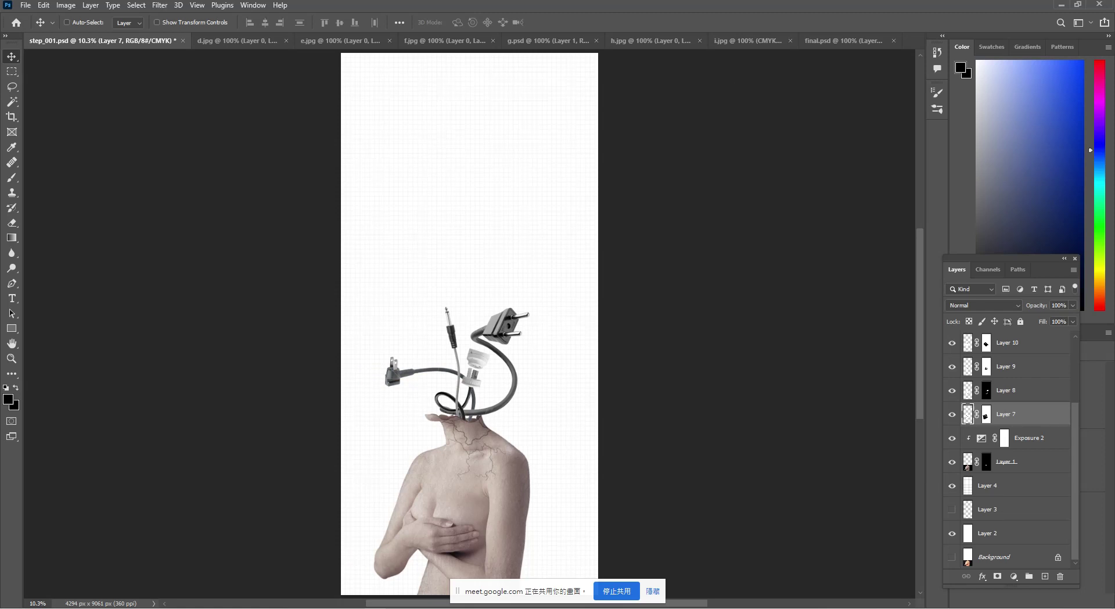
click(969, 461)
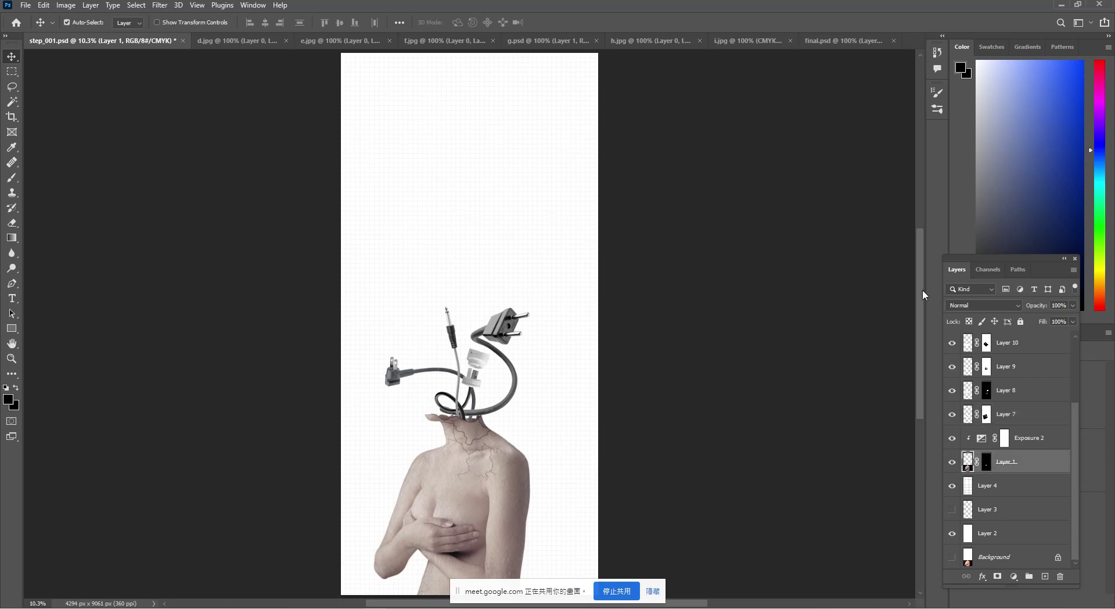
key(ctrl)
key(ctrl)
- Trim the canvas top down to just above the cables, giving 4294 × 5664 px
click(11, 116)
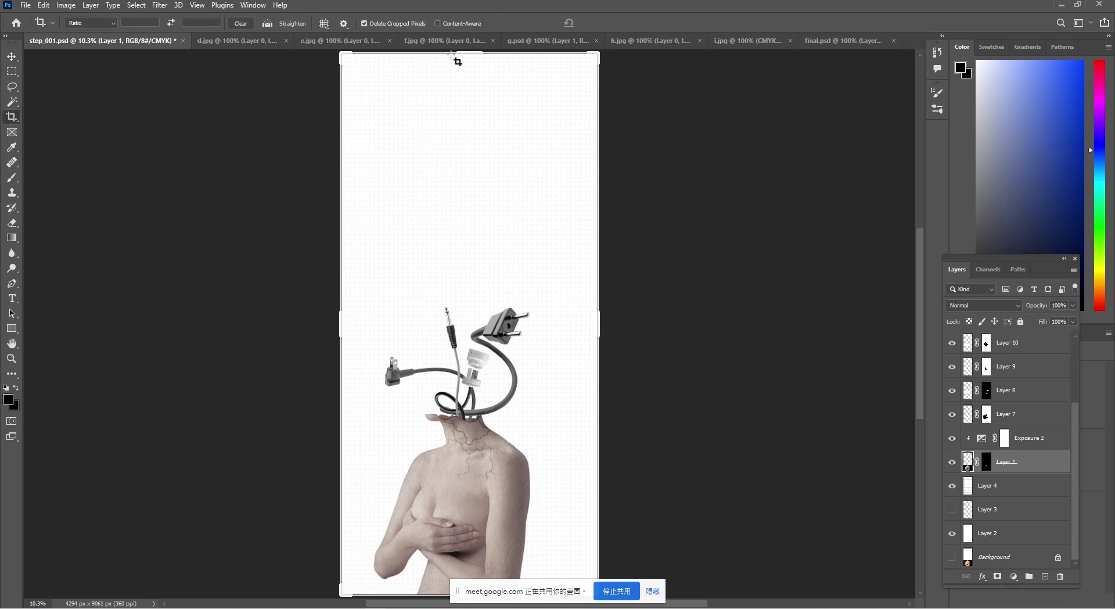
drag(459, 60, 482, 156)
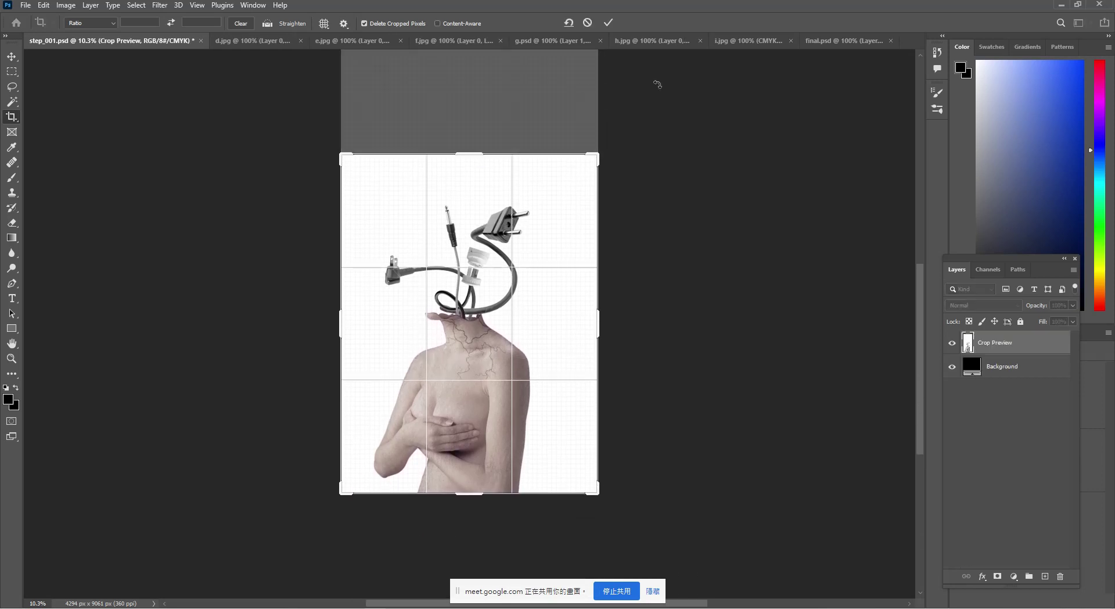
click(608, 22)
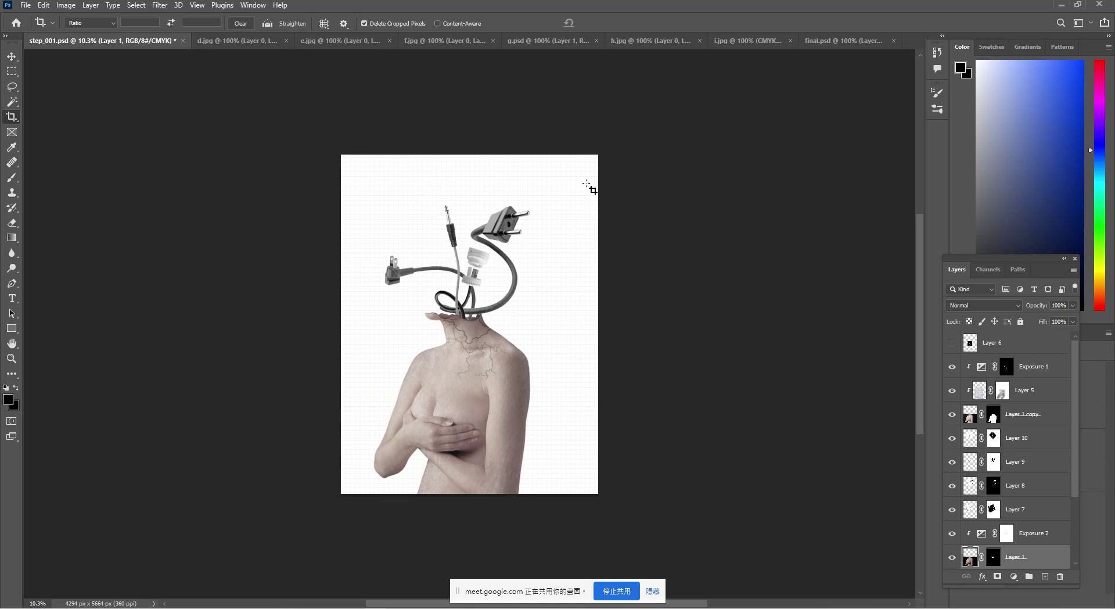
- Open the File menu for the cropped step_001.psd composite
click(25, 6)
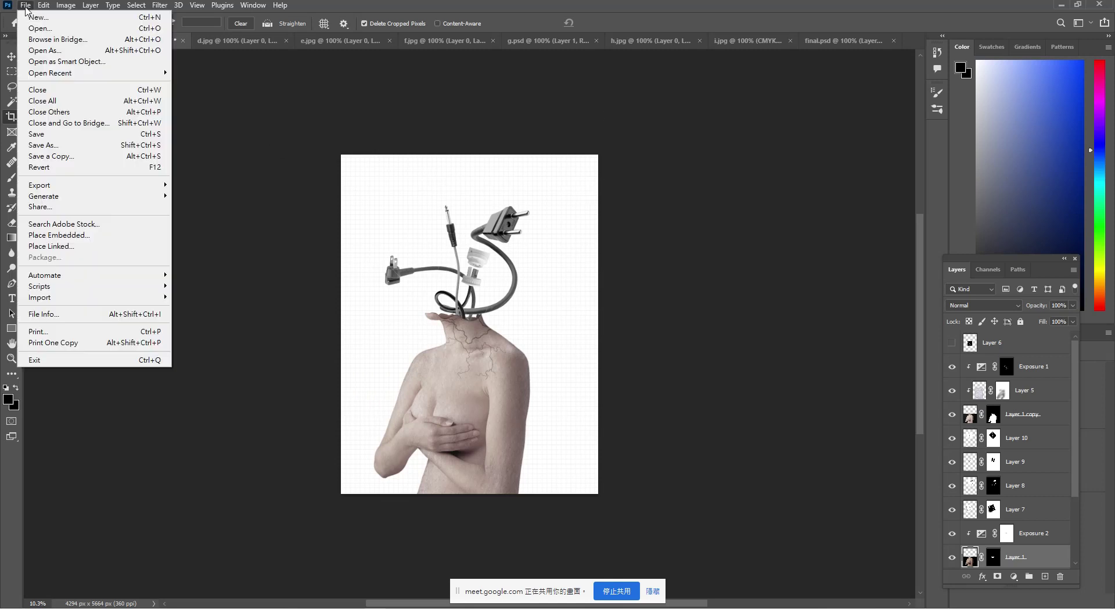